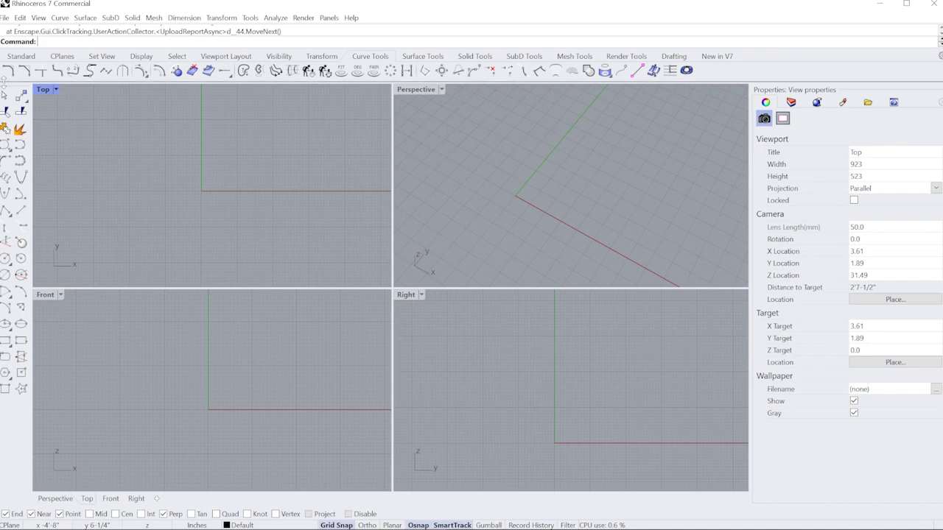
- Draw a single slanted line to the left of the origin in the Top view
click(21, 212)
click(127, 153)
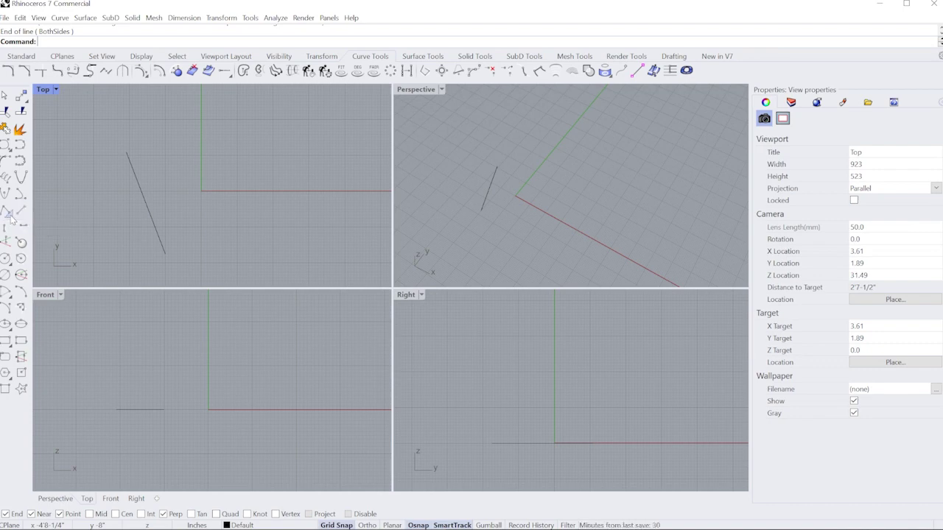
- Draw an open four-segment polyline through five points around the origin in the Top view
click(6, 212)
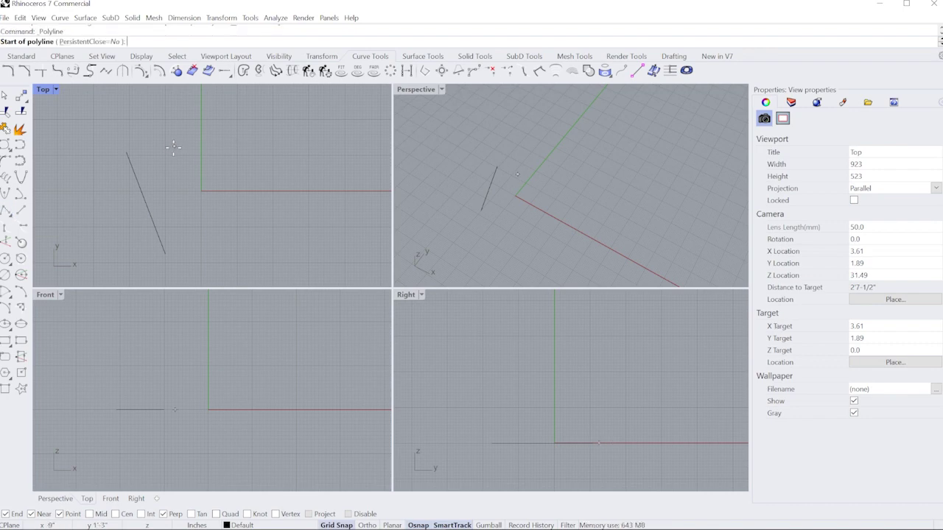
click(174, 150)
click(193, 205)
click(260, 206)
click(275, 161)
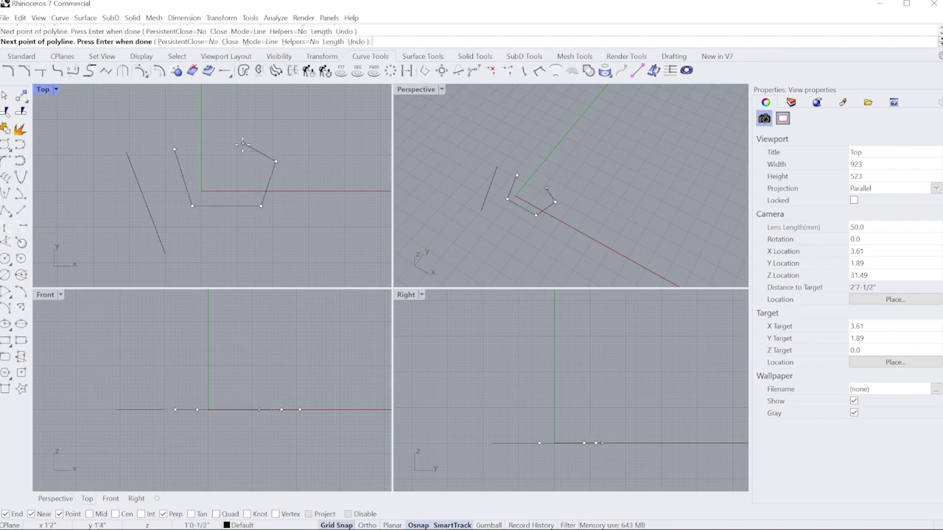
click(242, 144)
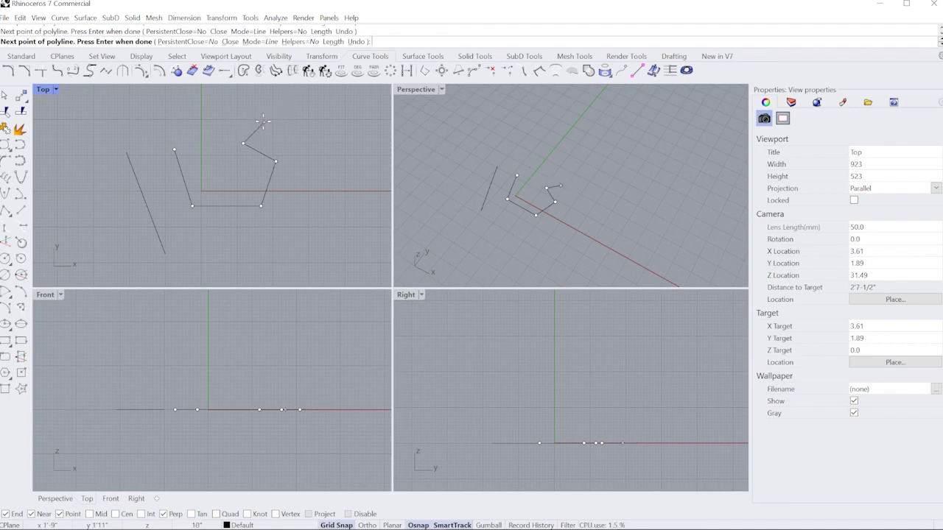
key(Return)
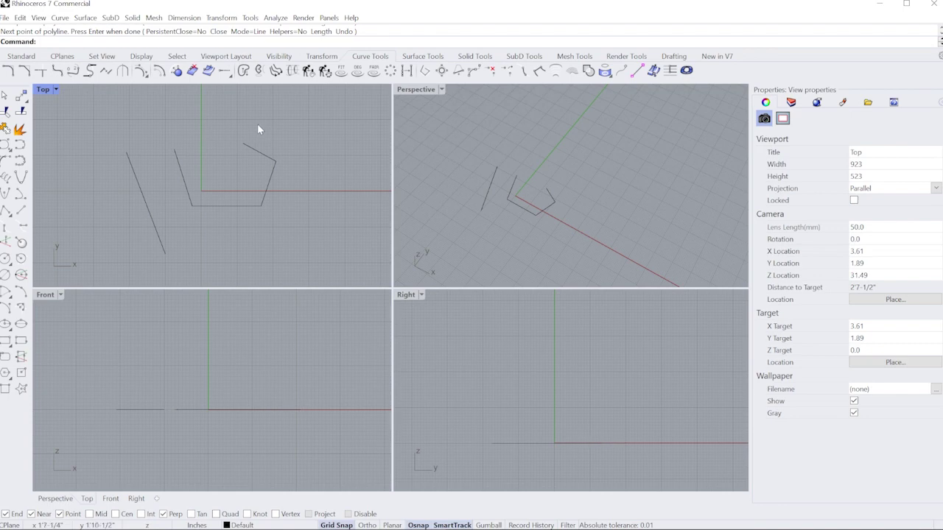
- Examine the line and polyline in the Top, Perspective and Right views
click(11, 215)
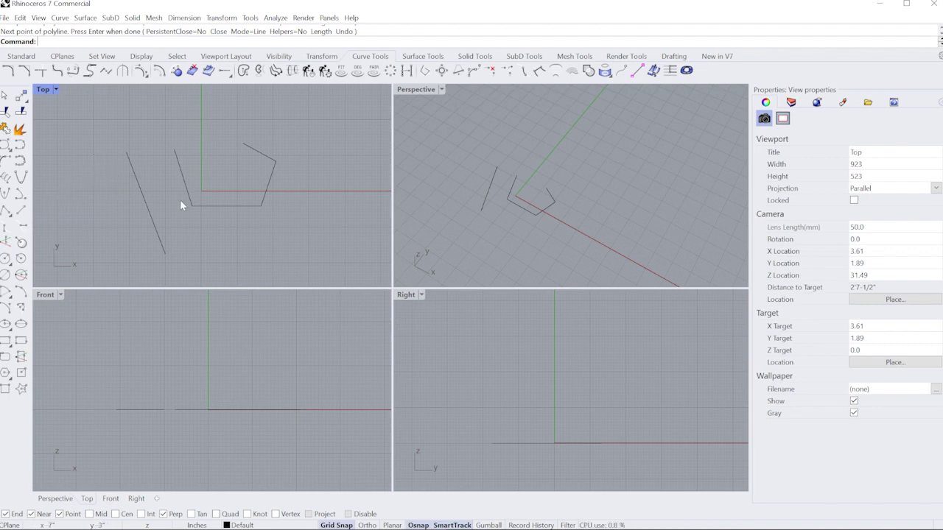
right_drag(170, 203, 157, 204)
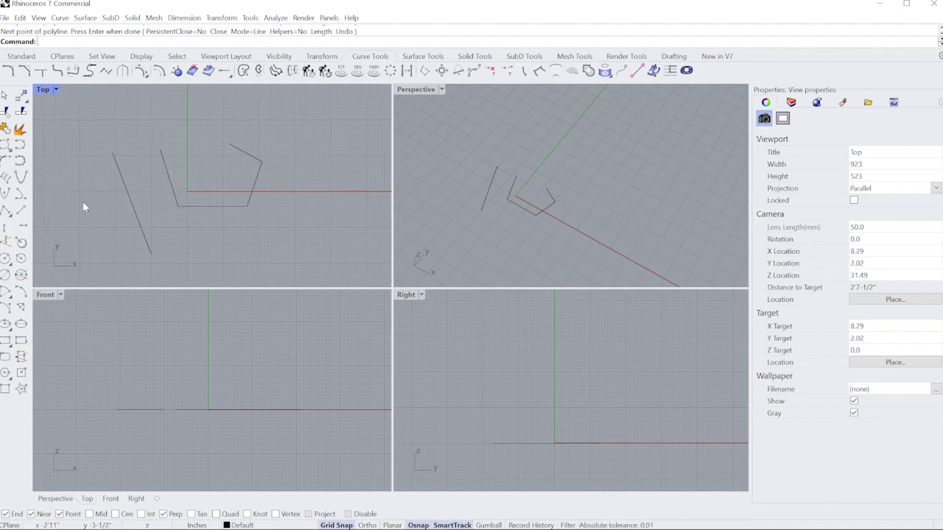
right_drag(229, 190, 210, 179)
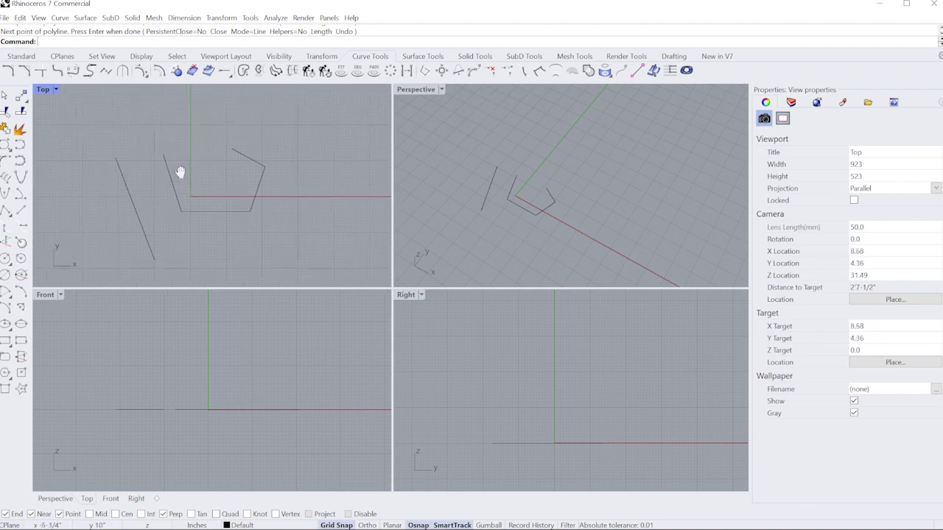
right_drag(122, 214, 152, 214)
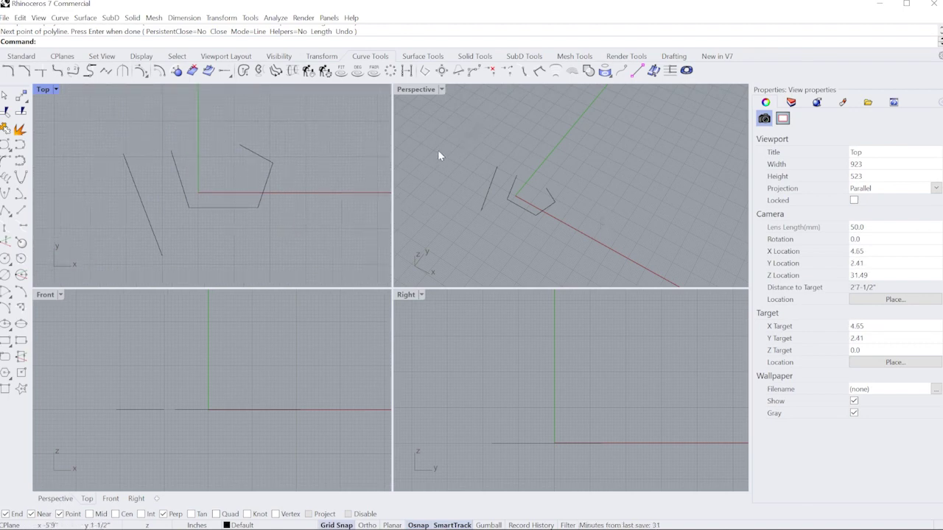
right_drag(530, 210, 559, 224)
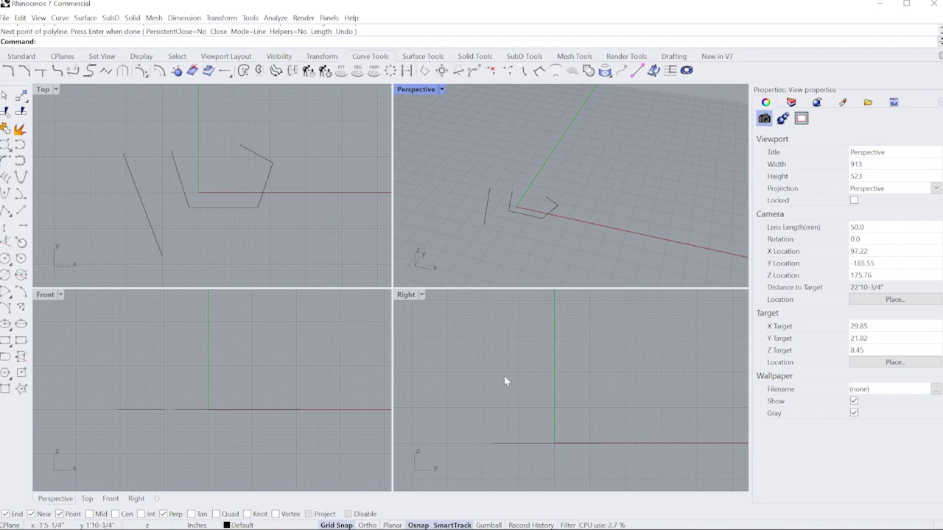
scroll(540, 410, down, 3)
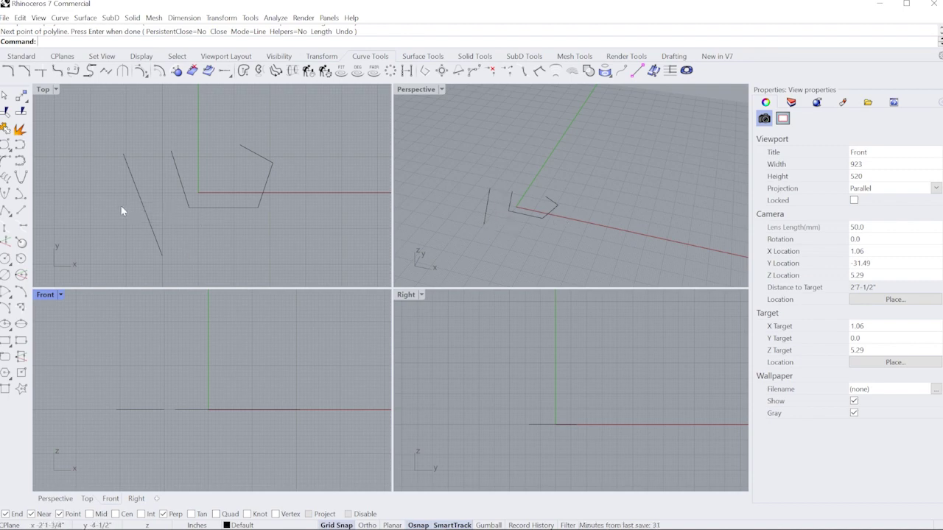
right_drag(511, 226, 382, 248)
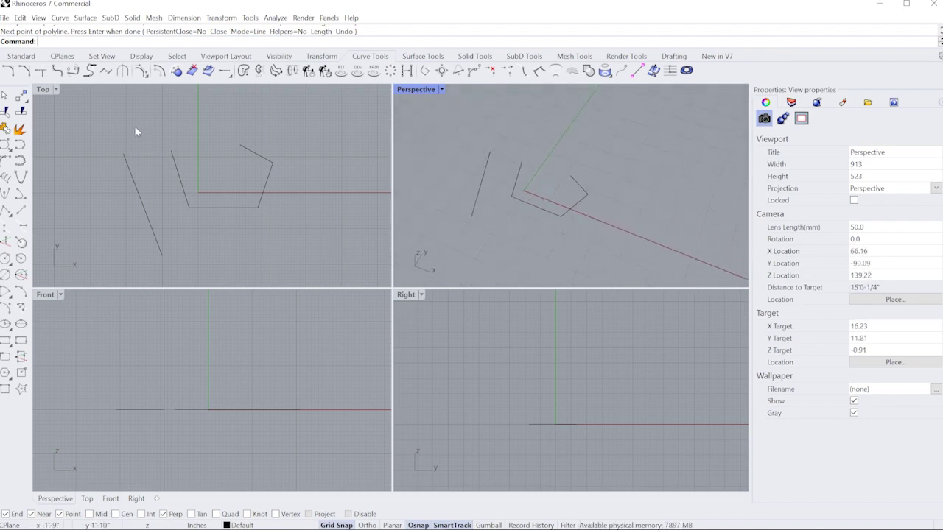
- Create a corner-to-corner plane surface above the polyline in the Top view, just right of the Y axis
click(86, 18)
mouse_move(185, 31)
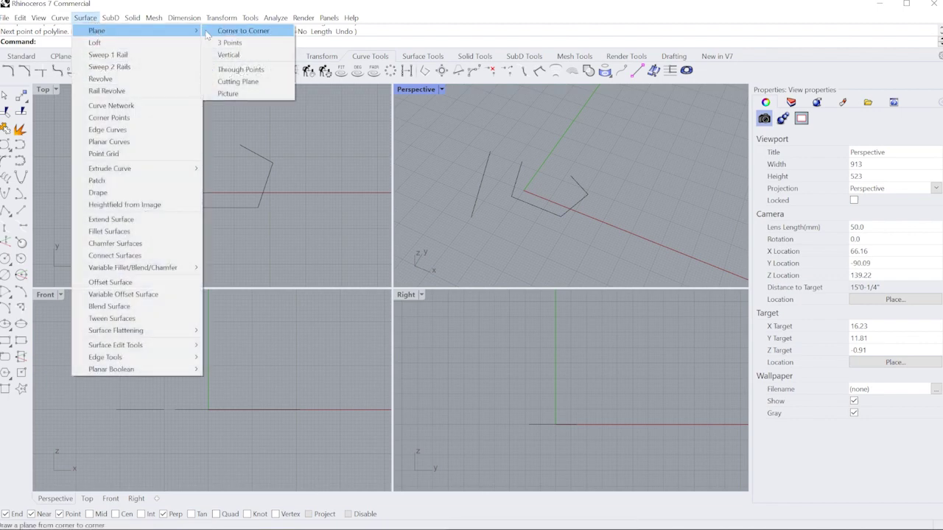
click(243, 31)
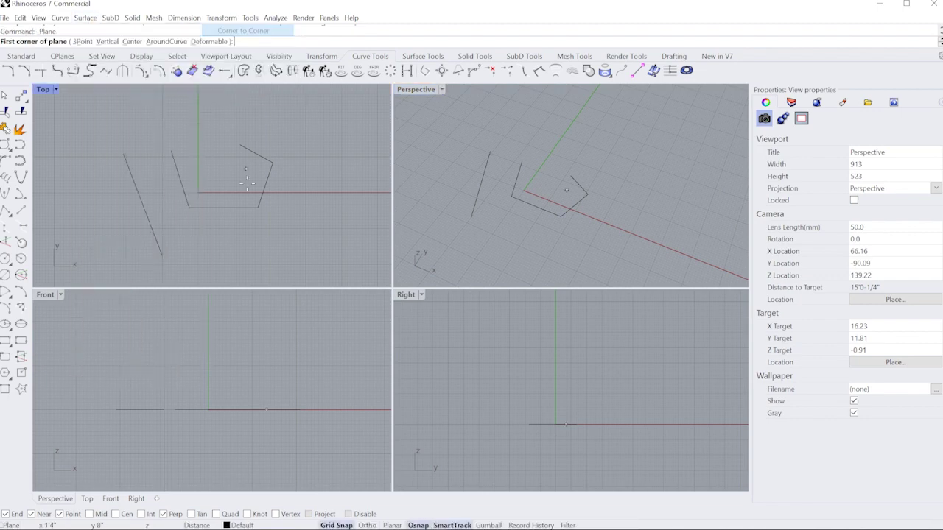
click(239, 161)
click(288, 204)
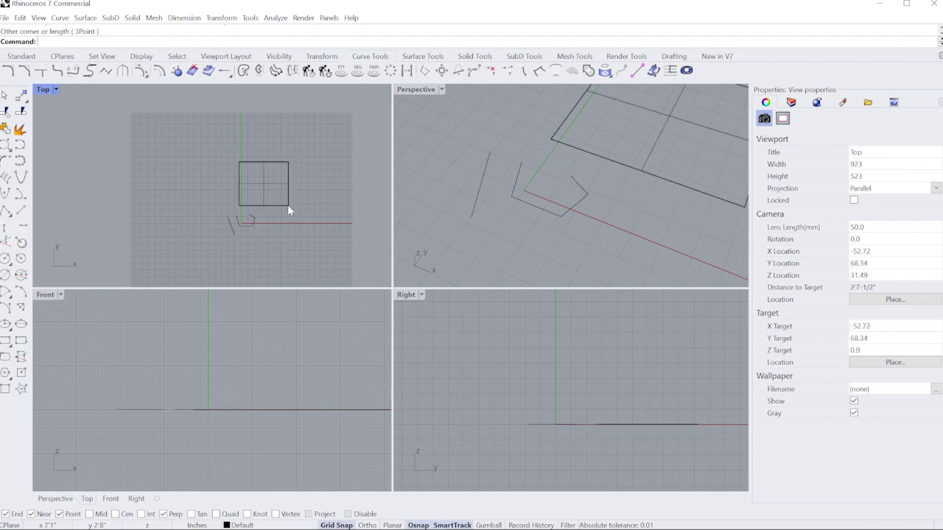
right_drag(640, 177, 541, 189)
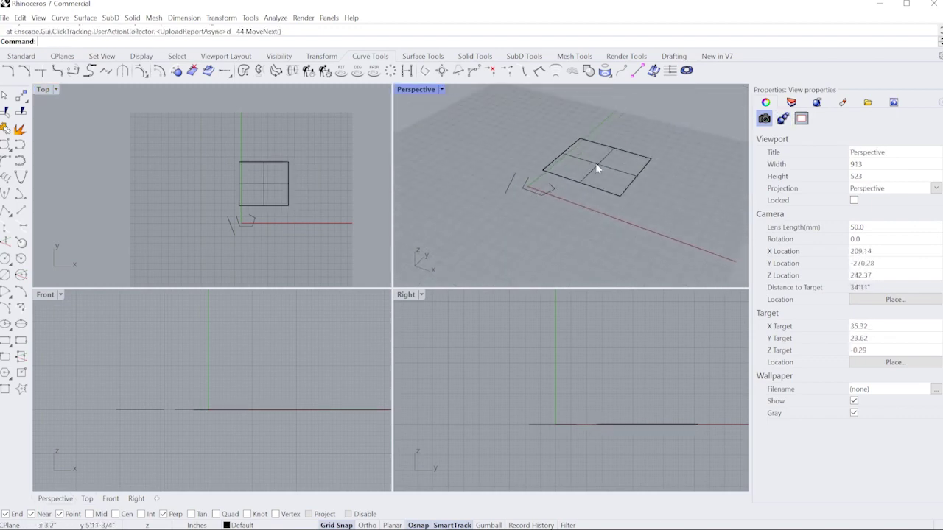
right_drag(597, 166, 507, 307)
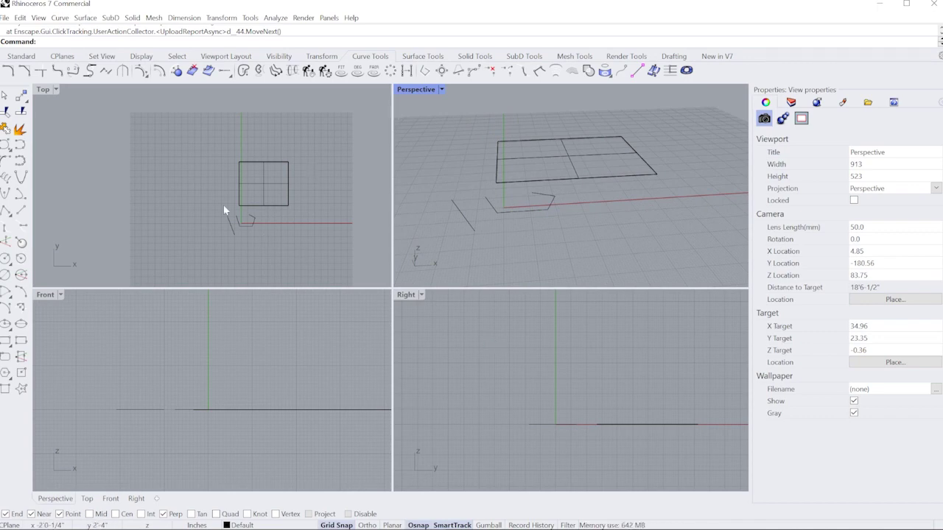
- Create a vertical corner-to-corner plane in the Front view, enclosing the origin
click(197, 184)
right_drag(220, 188, 192, 177)
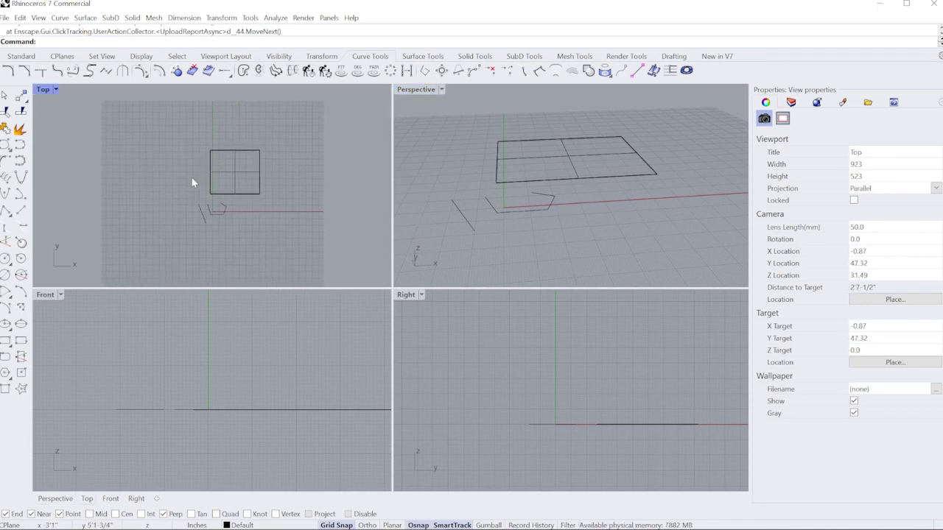
click(189, 347)
scroll(188, 348, down, 2)
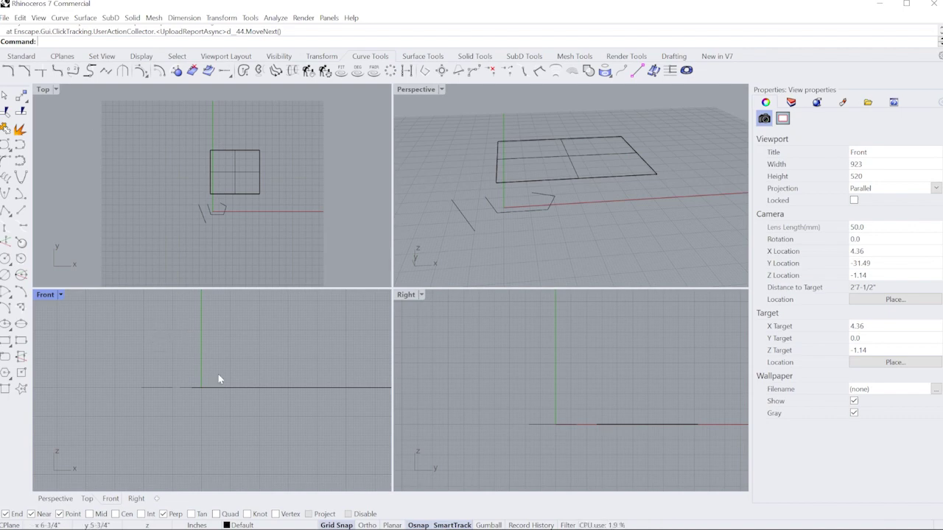
text(Plane)
key(Return)
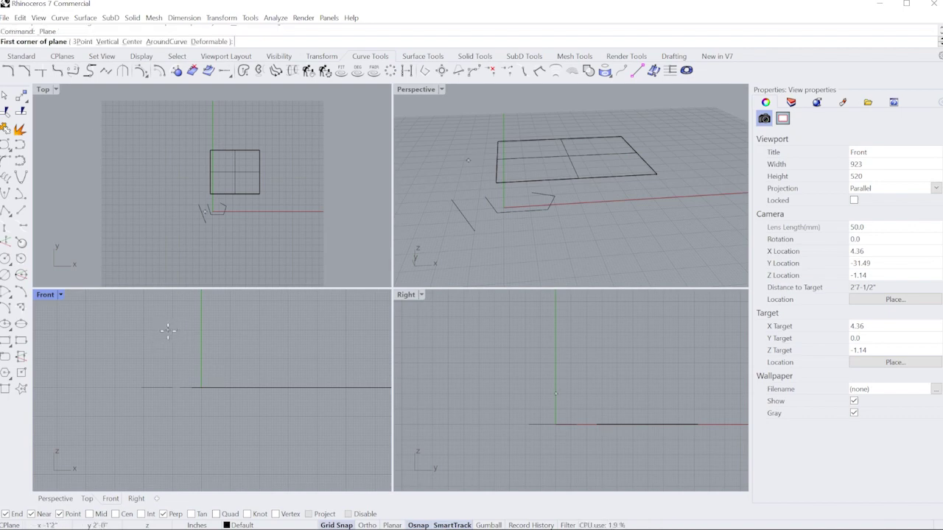
click(163, 325)
click(287, 440)
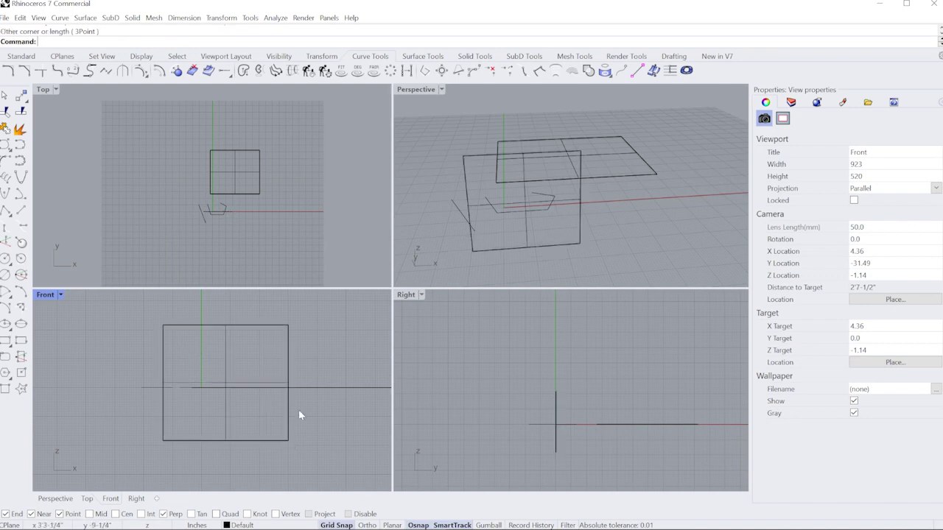
- Add a SubD sphere with a radius of about 2'7-1/2" left of the horizontal plane in the Top view
right_drag(472, 243, 521, 182)
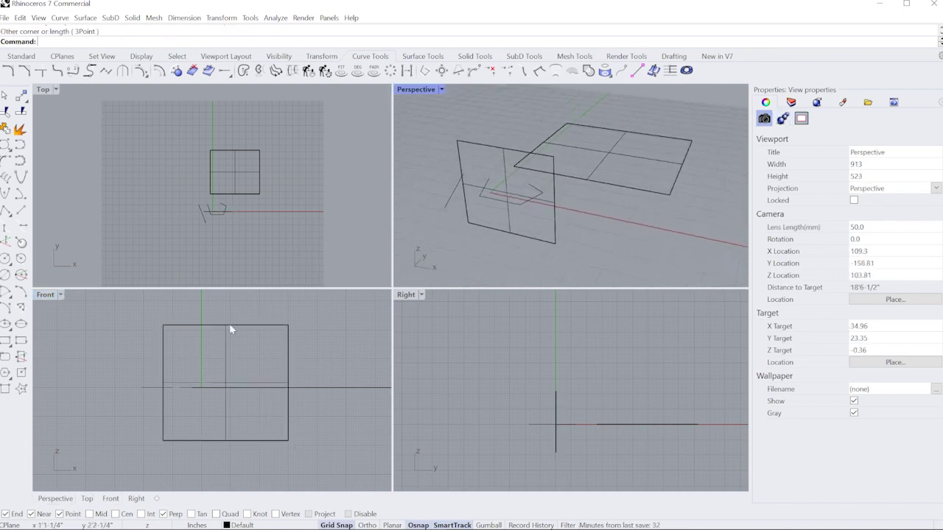
right_drag(665, 152, 562, 176)
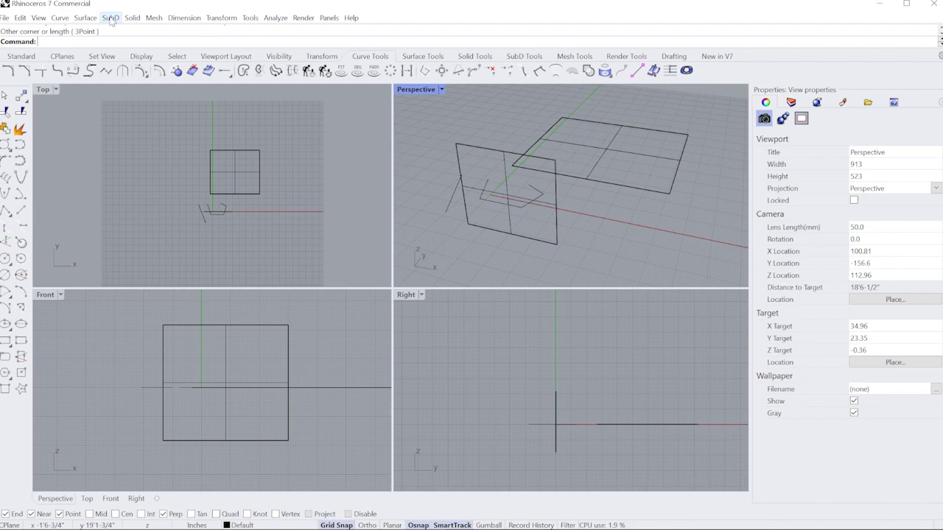
click(110, 18)
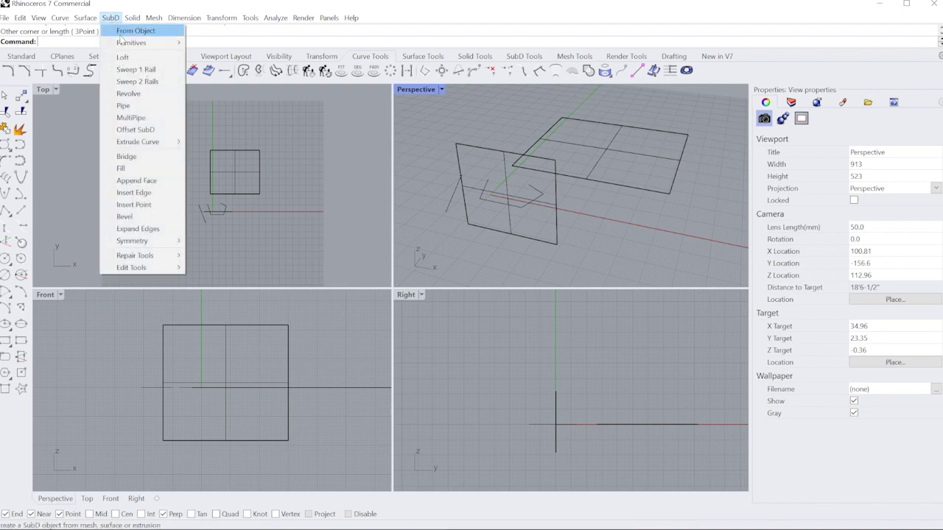
mouse_move(121, 43)
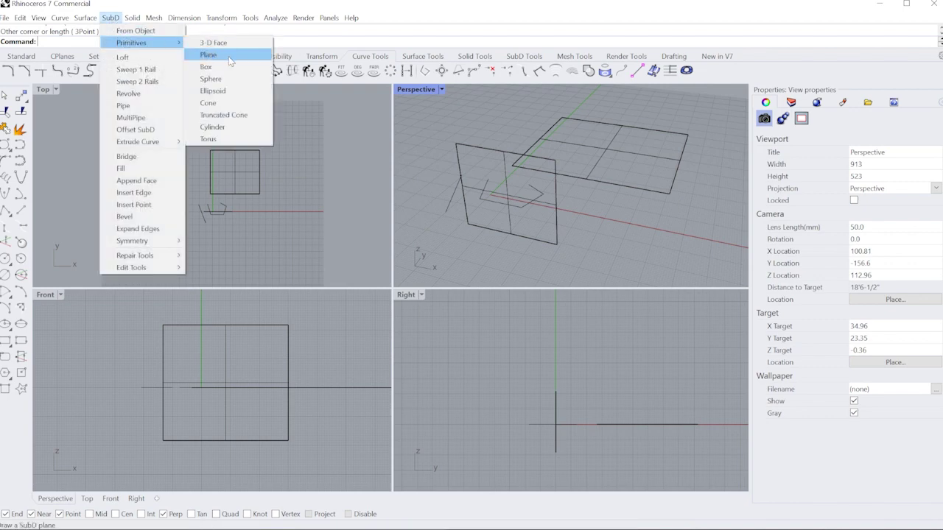
click(221, 79)
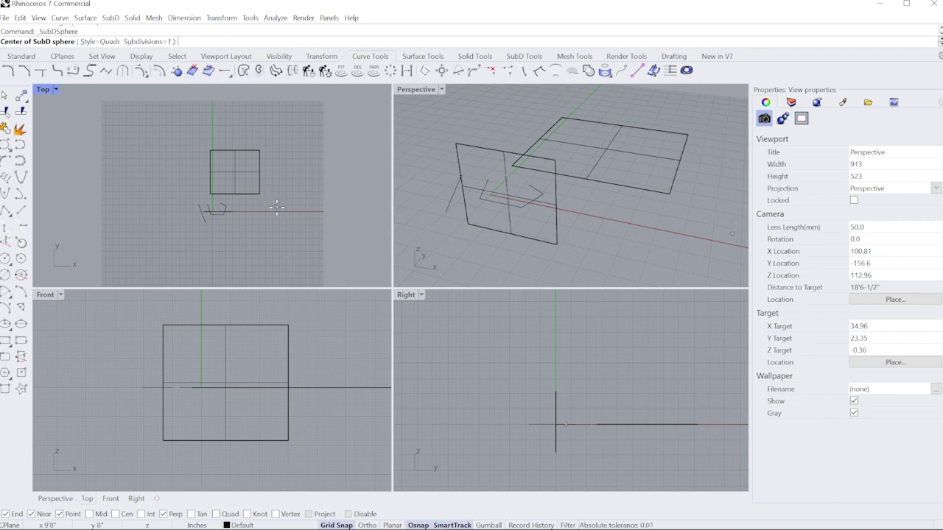
click(170, 186)
click(186, 199)
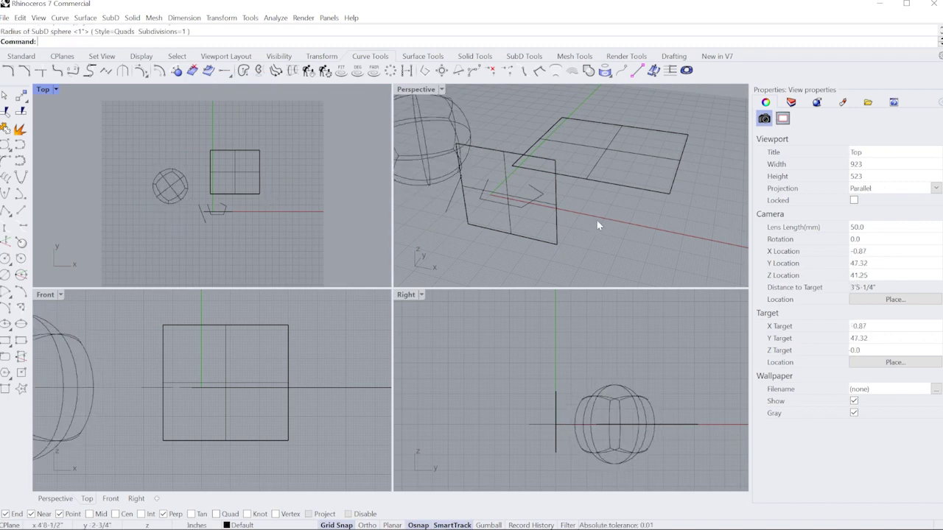
- Add a second SubD sphere with a radius of about 1'9" to the right of the horizontal plane, placing it in the Perspective view
right_drag(598, 222, 598, 218)
scroll(599, 218, down, 10)
right_click(598, 196)
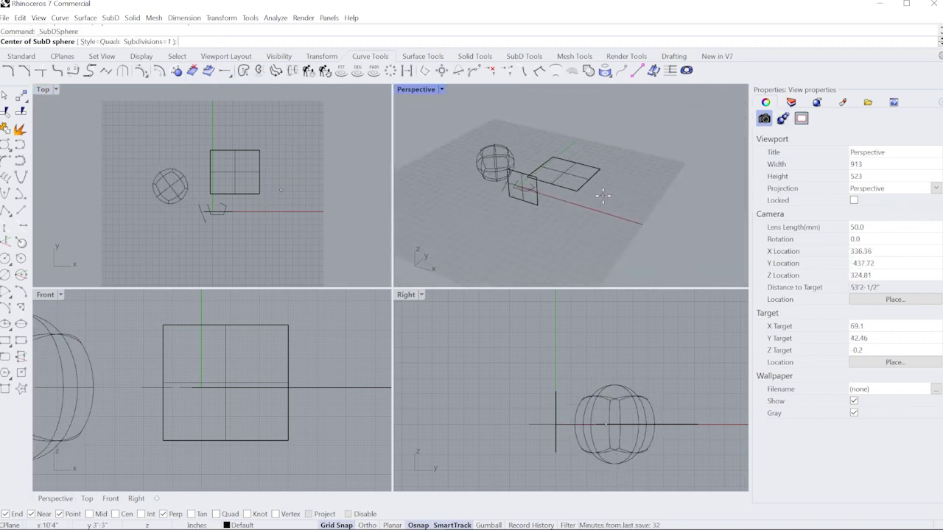
click(601, 195)
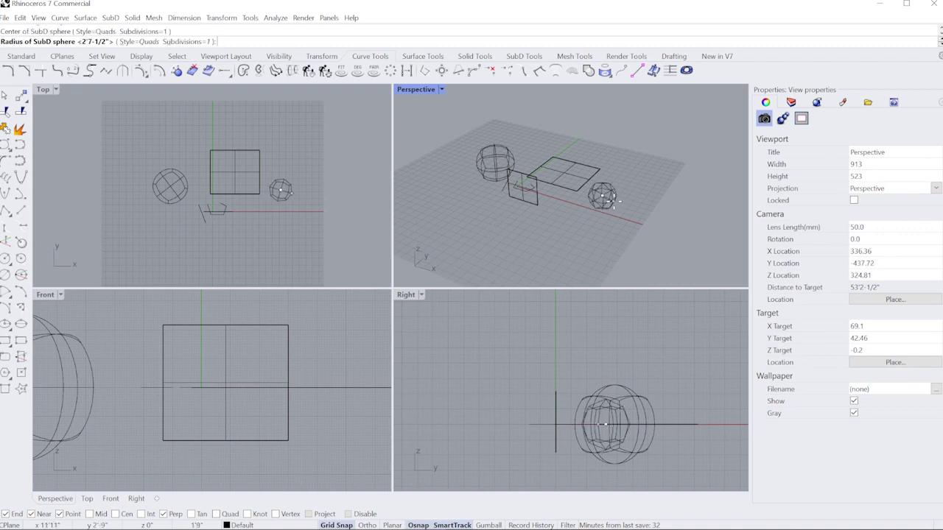
click(609, 198)
- Switch the Perspective view's display mode from wireframe to Shaded
scroll(606, 196, up, 5)
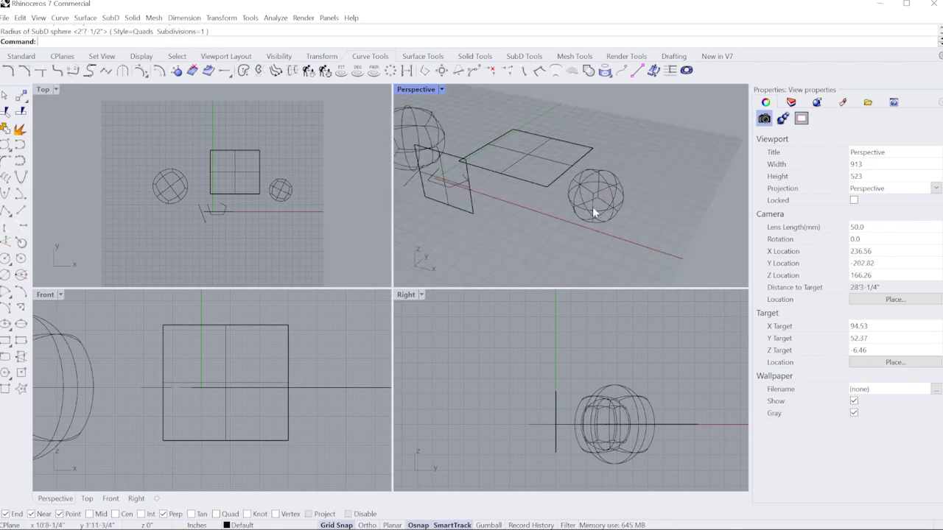
right_drag(592, 206, 564, 142)
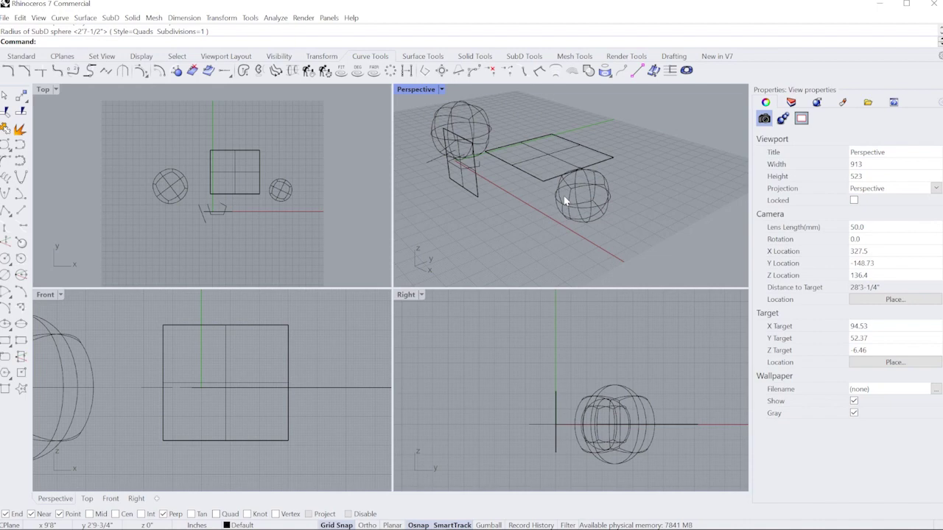
right_drag(623, 439, 595, 439)
scroll(595, 439, down, 3)
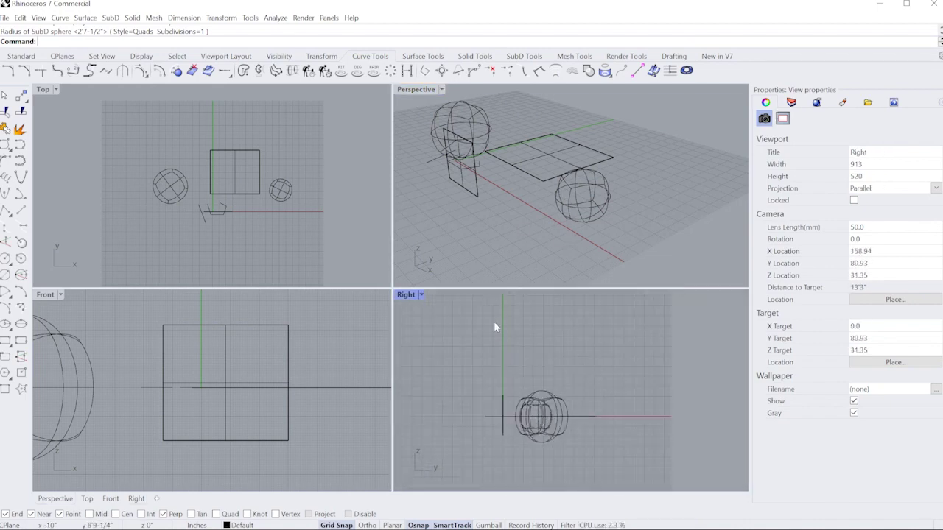
scroll(521, 204, down, 5)
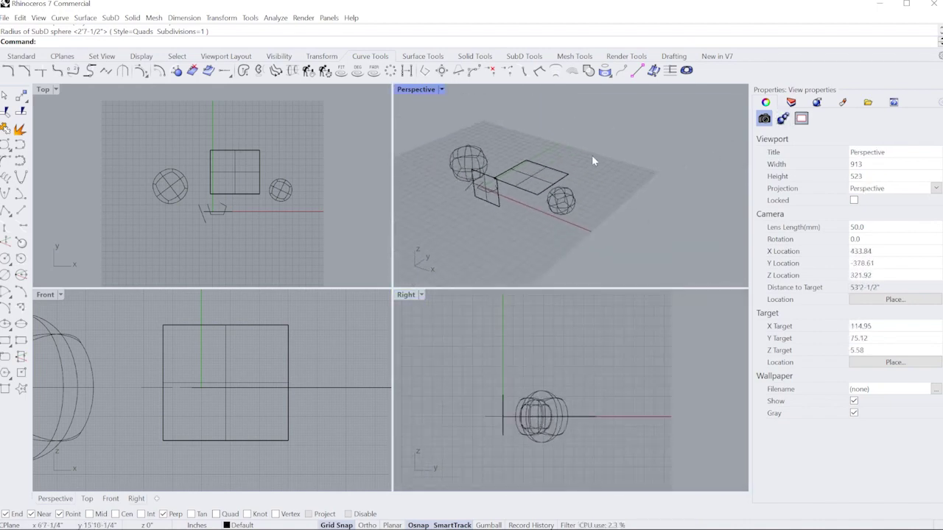
click(417, 90)
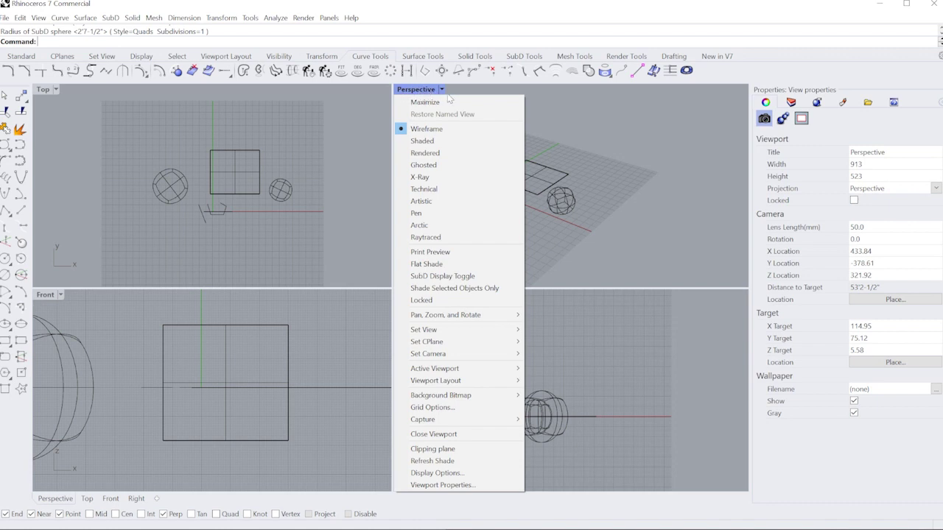
click(423, 140)
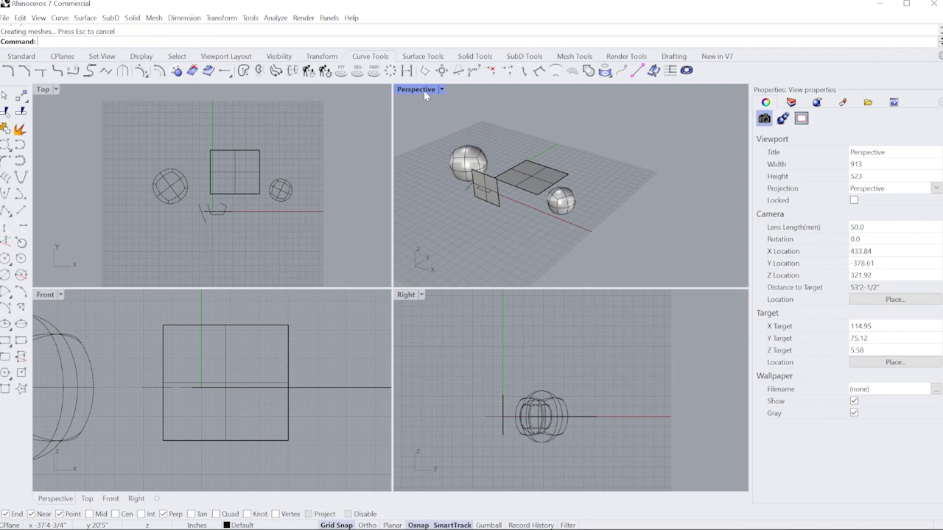
- Preview the Perspective view in the Rendered display mode, followed by Ghosted
click(426, 90)
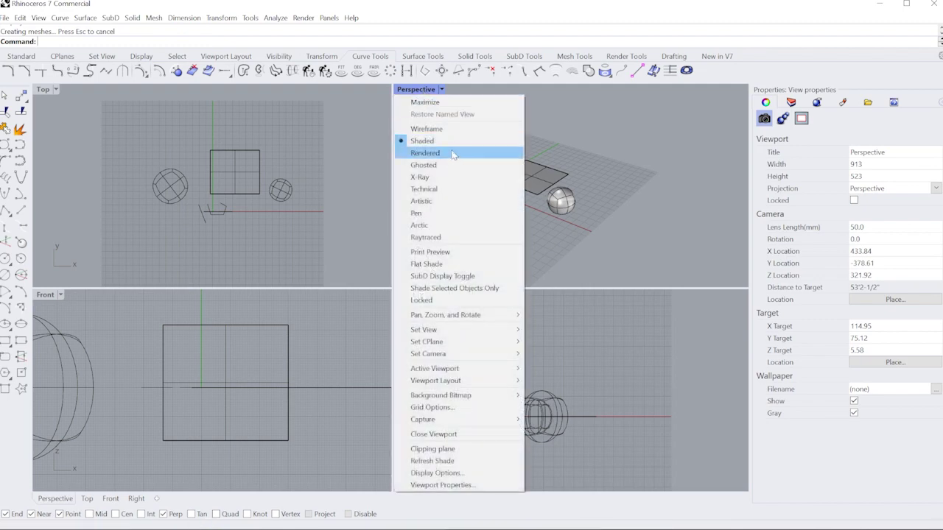
click(449, 157)
click(417, 91)
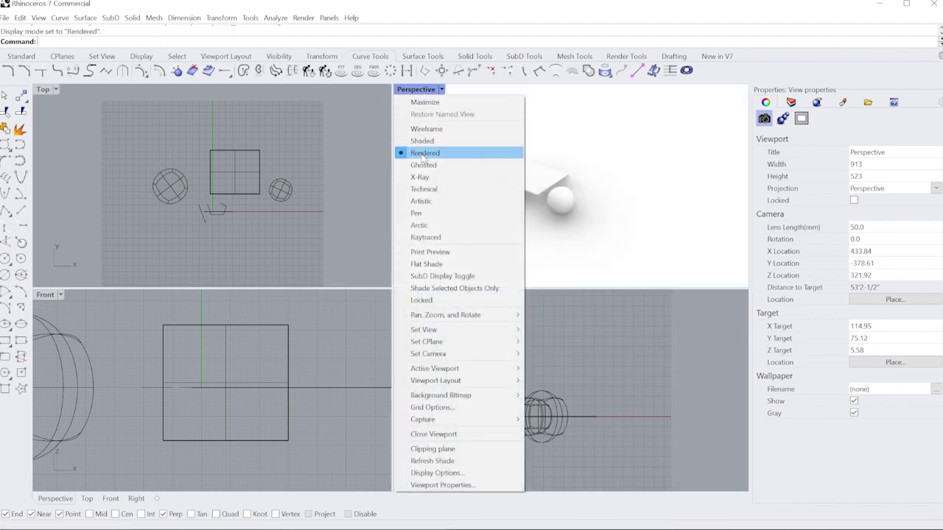
click(509, 167)
- Preview the Perspective view's objects in X-Ray display mode, followed by Technical
click(427, 91)
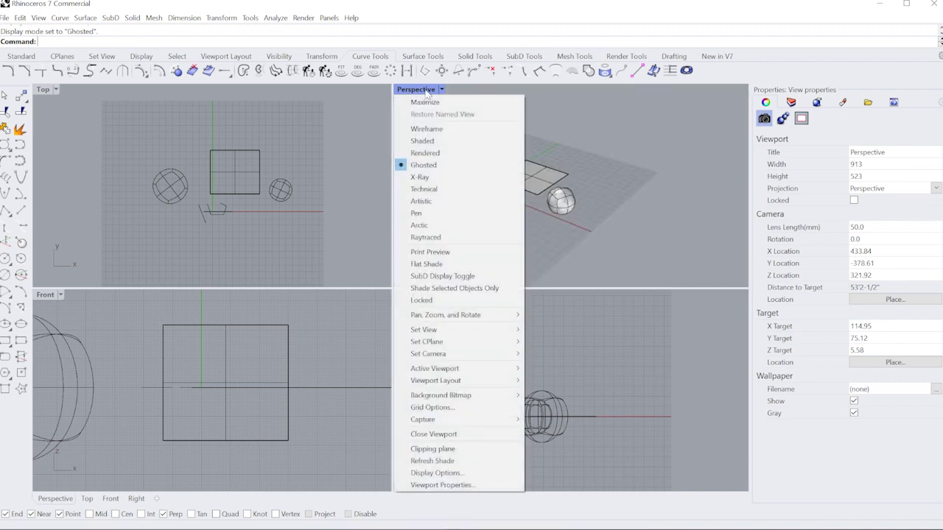
click(419, 177)
scroll(486, 191, up, 3)
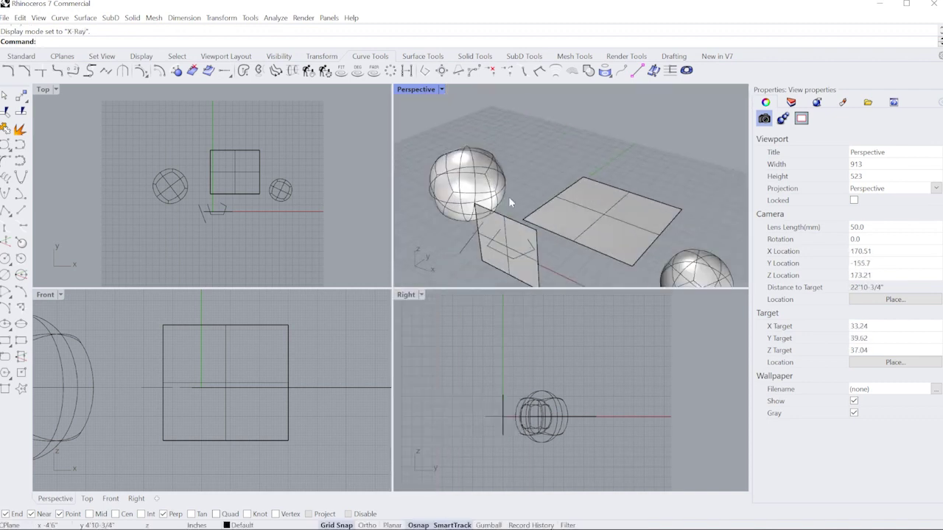
right_drag(501, 214, 523, 193)
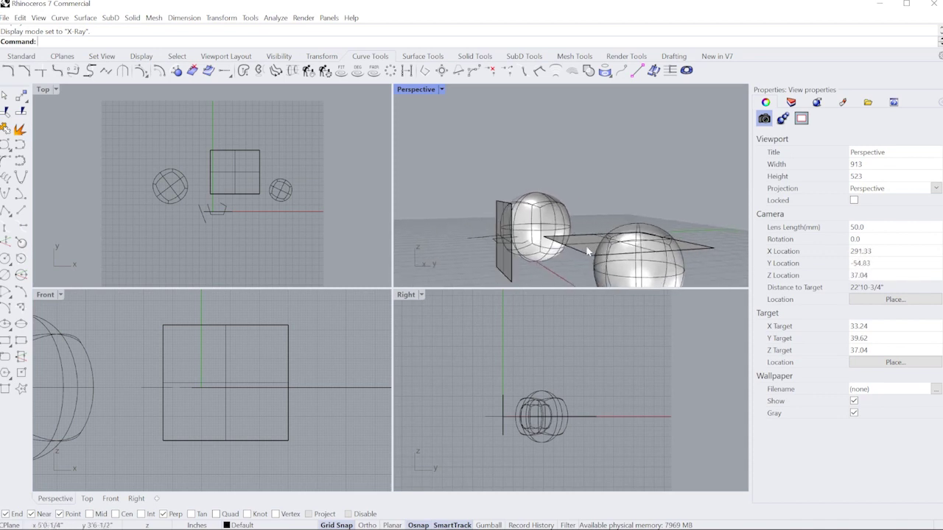
click(440, 90)
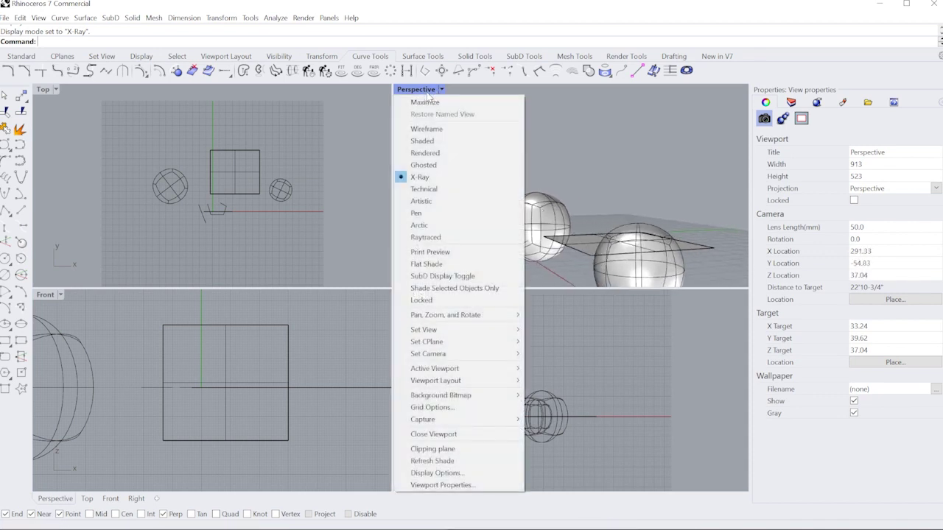
click(442, 189)
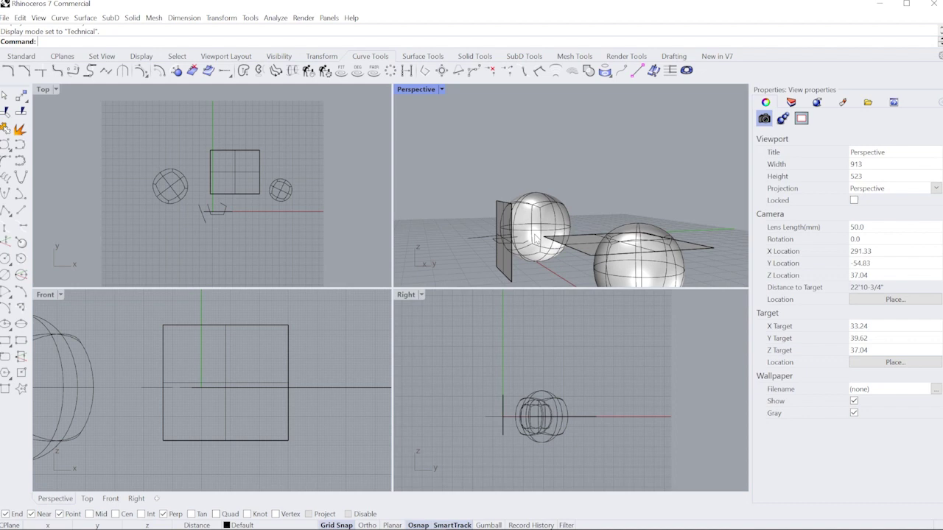
- Move the large SubD sphere a short distance toward the two planes in the Perspective view and deselect it
drag(541, 221, 546, 184)
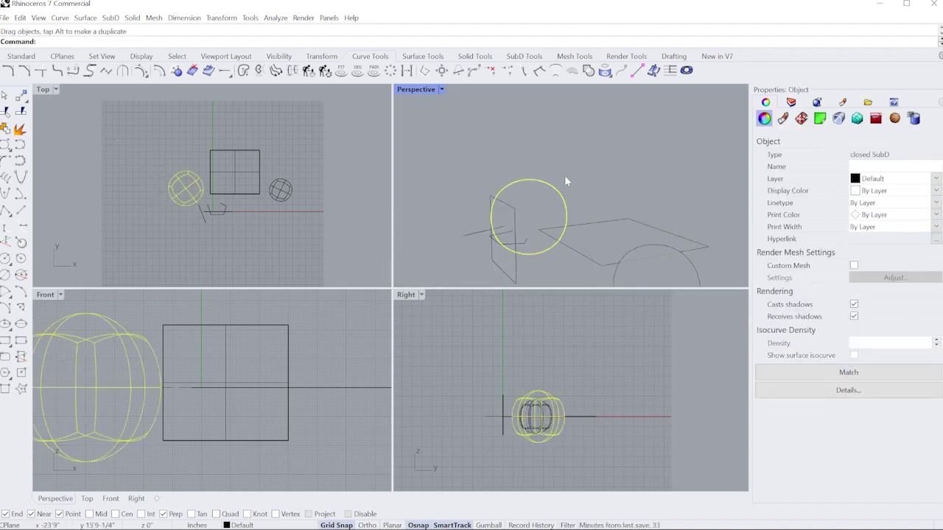
click(547, 200)
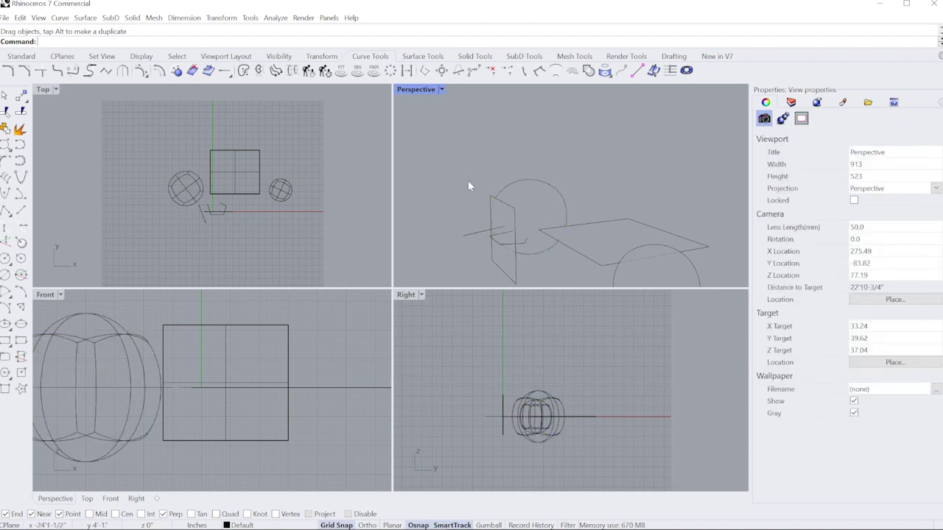
right_drag(467, 182, 500, 192)
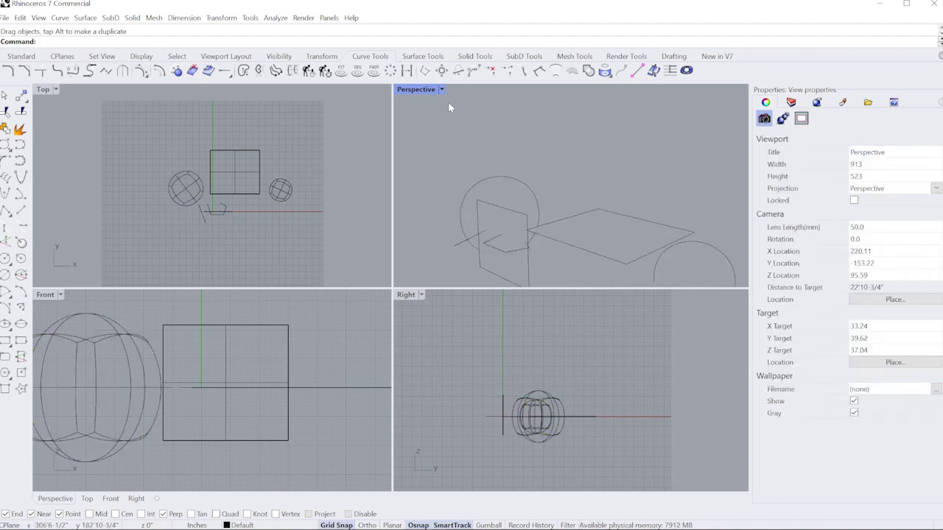
- Switch the Perspective view's display mode to Artistic and view the objects from another angle
click(430, 90)
click(421, 201)
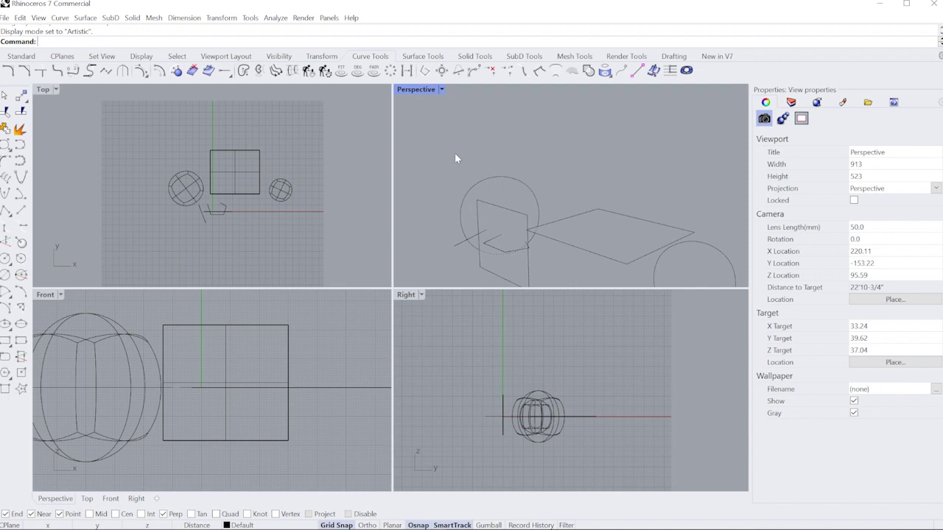
right_drag(450, 163, 441, 181)
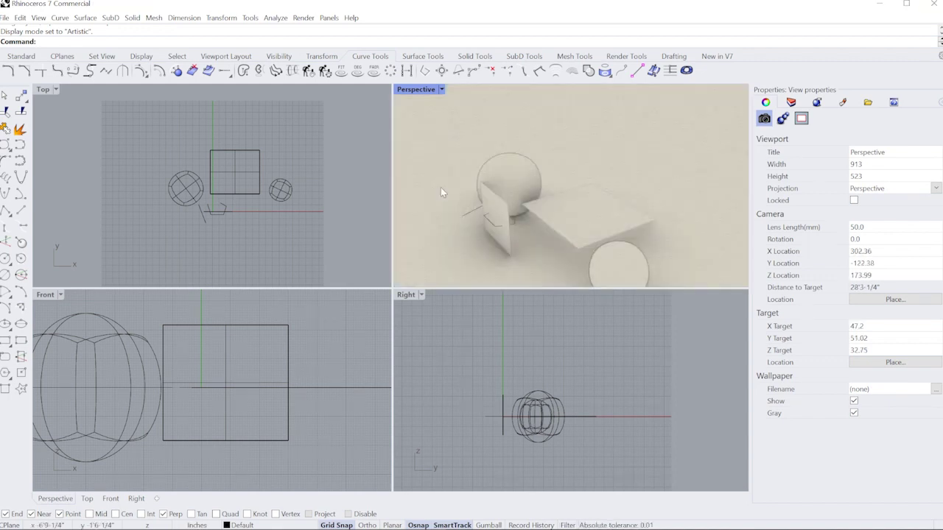
- Set the Perspective view's display mode back to Shaded
click(442, 89)
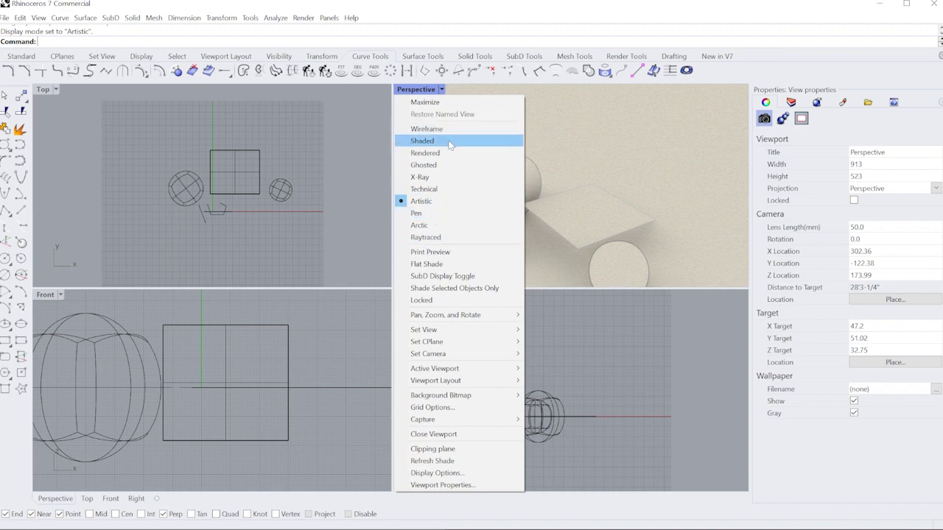
click(450, 141)
mouse_move(537, 204)
right_down()
mouse_move(552, 206)
mouse_move(572, 241)
right_up()
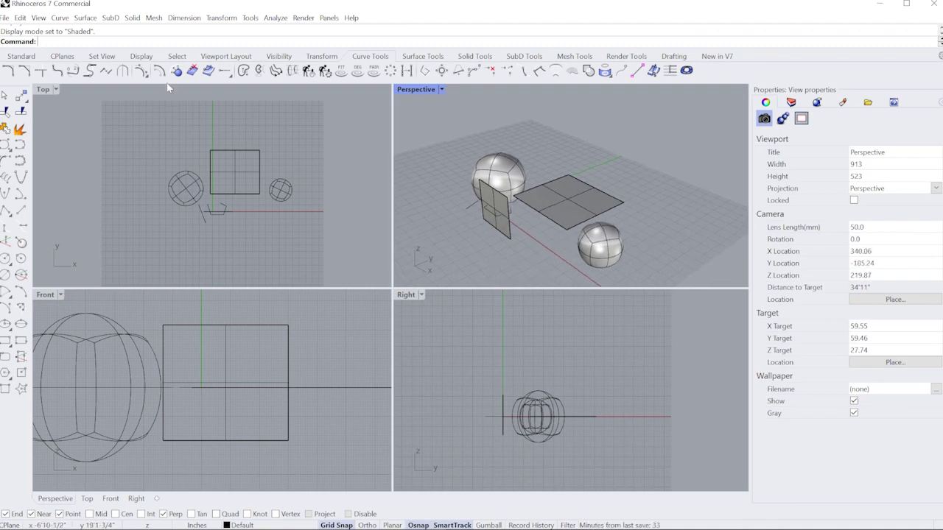
- Add a solid sphere by center and radius in the Top view, just right of the small SubD sphere
click(132, 18)
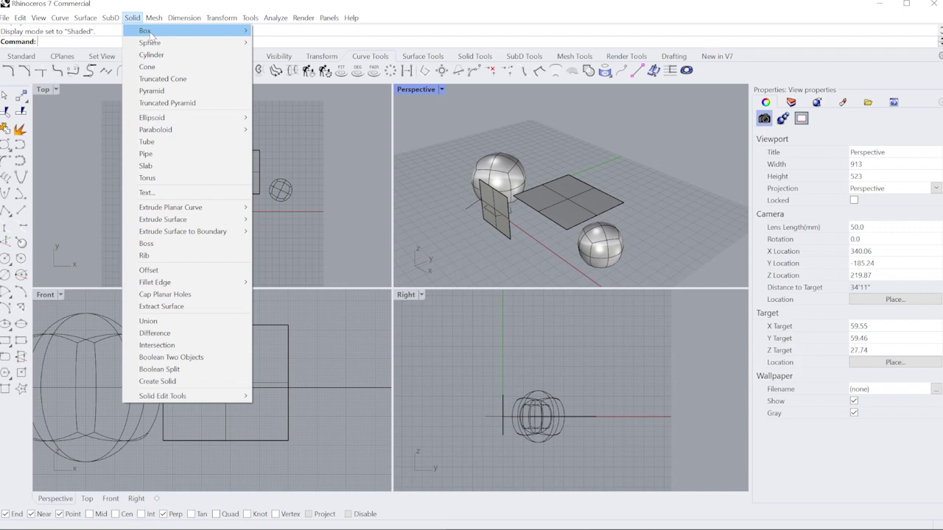
mouse_move(149, 35)
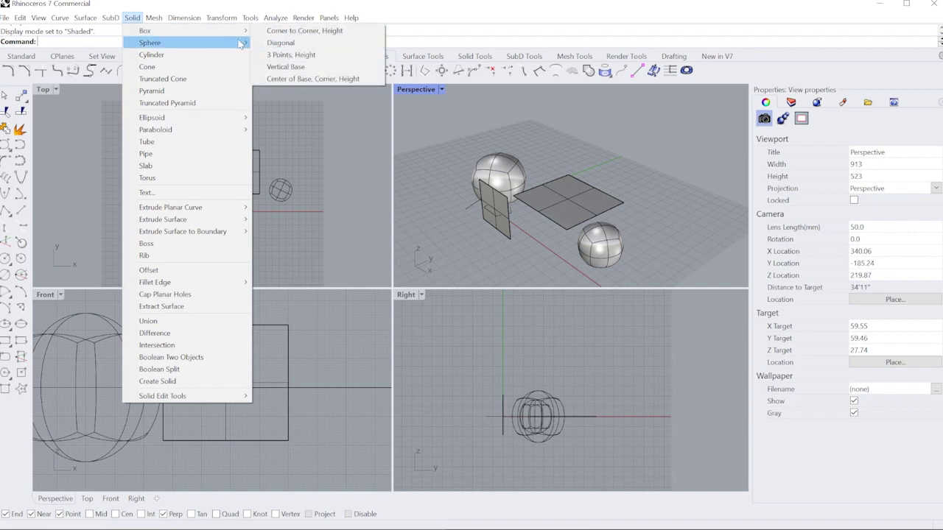
mouse_move(240, 45)
click(283, 44)
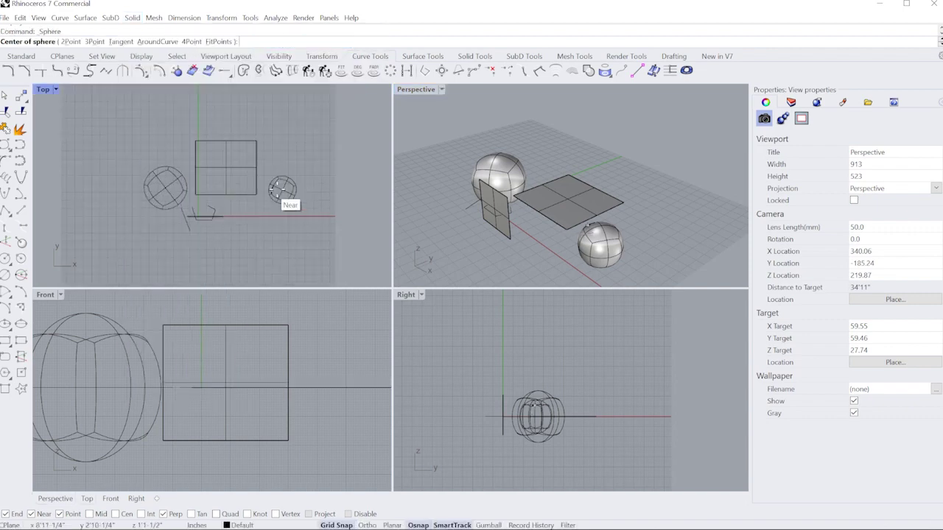
click(314, 177)
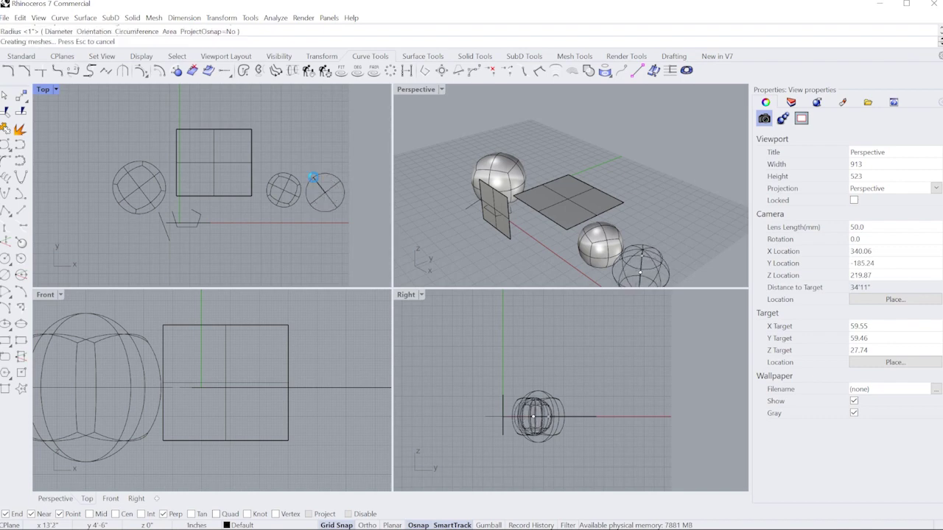
- Add a UV-style mesh sphere with a radius of about 2' in the Top view, right of the solid sphere
right_drag(562, 229, 505, 194)
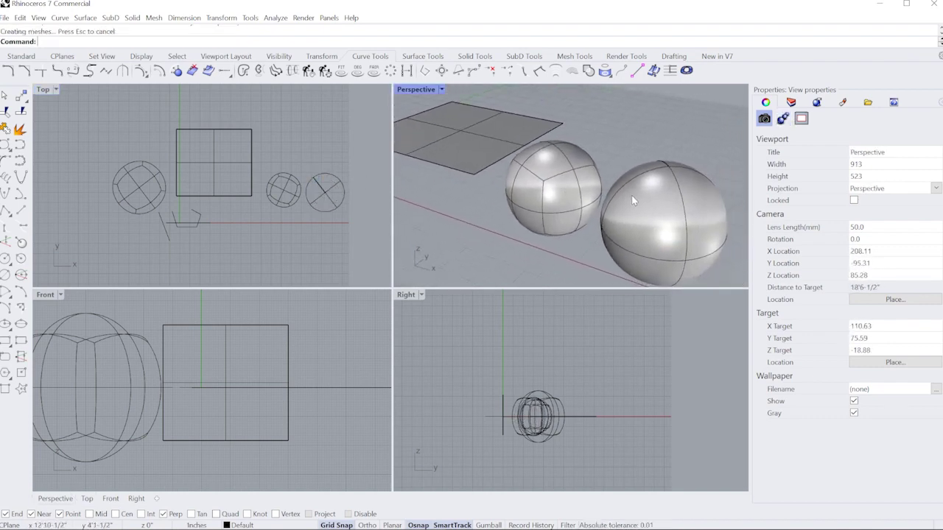
shift+right_drag(631, 196, 526, 163)
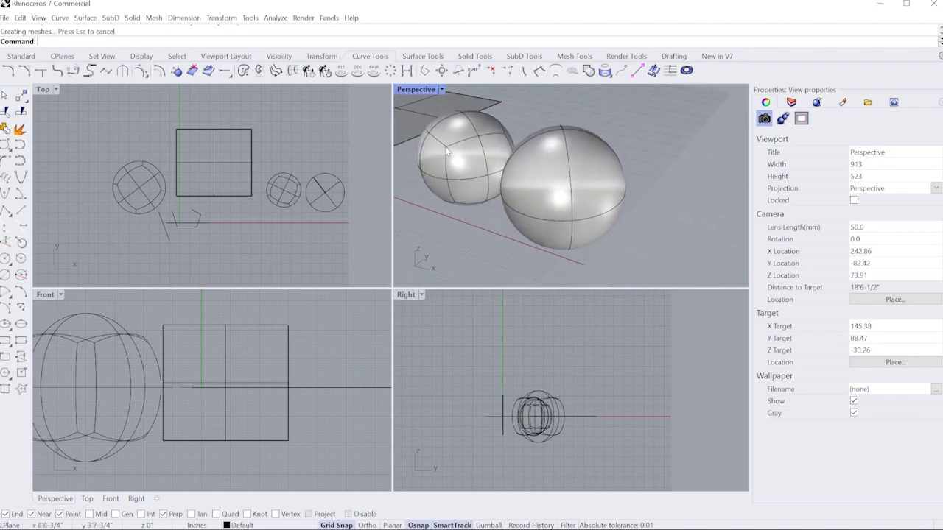
scroll(444, 151, down, 3)
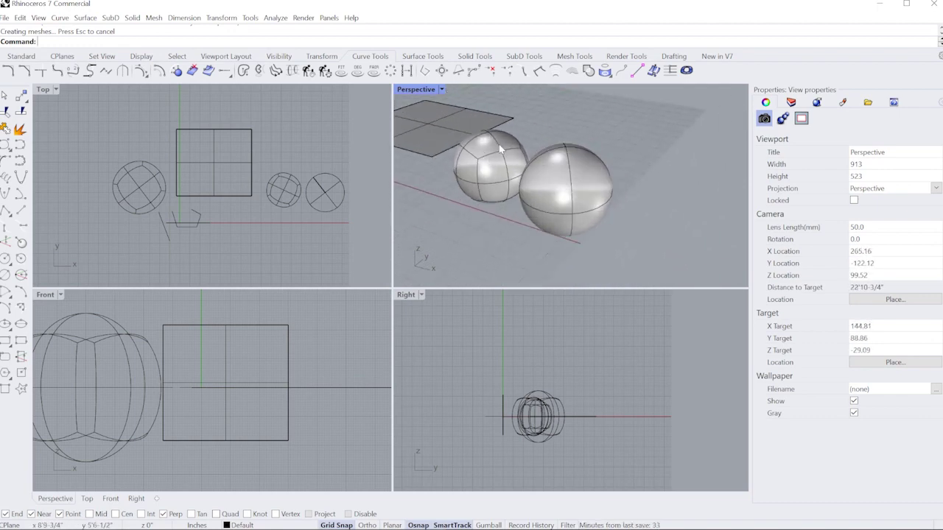
right_drag(500, 150, 495, 214)
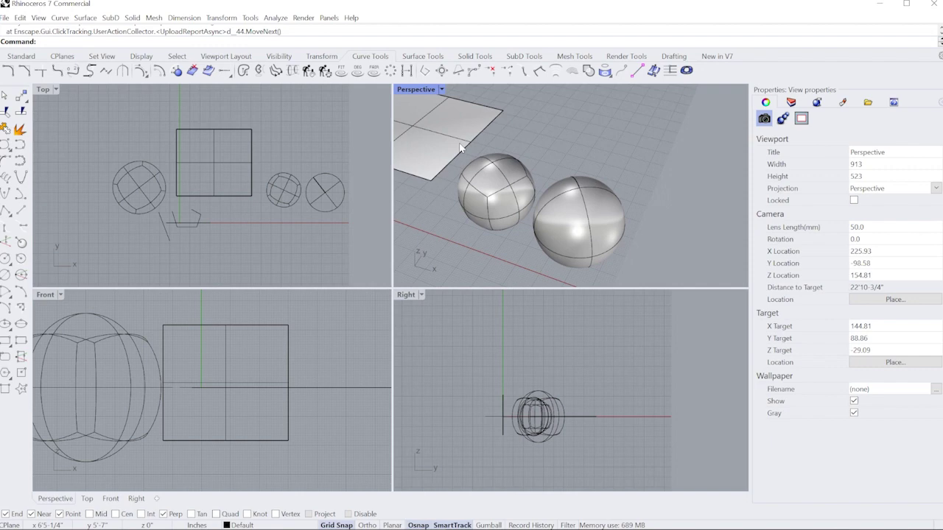
right_drag(594, 215, 552, 187)
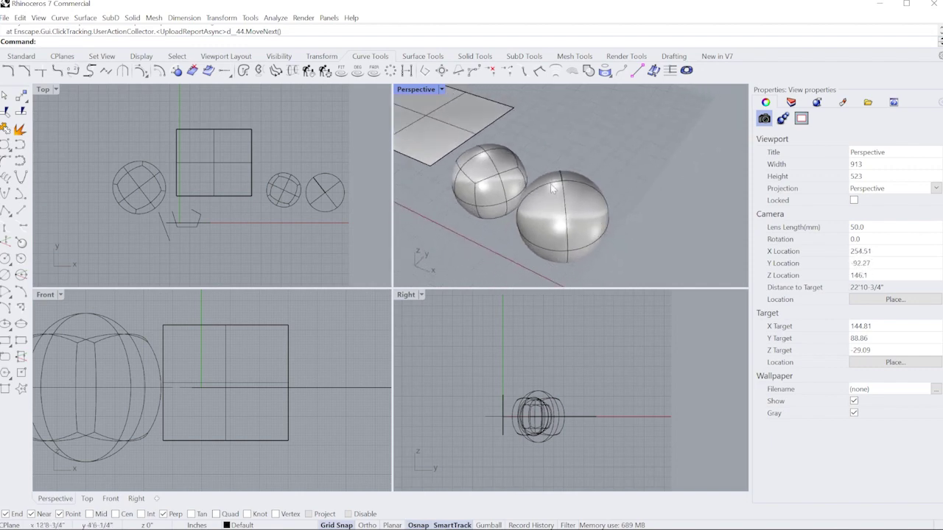
click(153, 18)
mouse_move(221, 42)
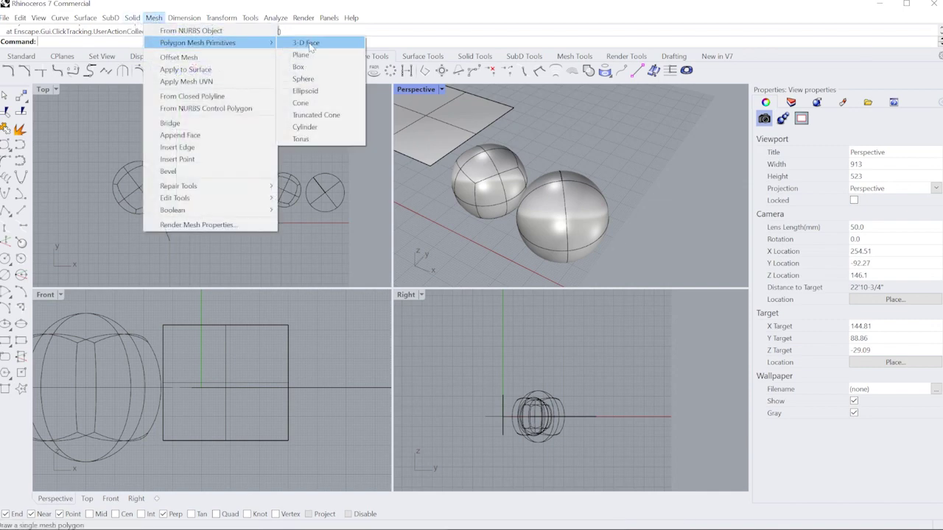
click(303, 79)
scroll(346, 177, up, 2)
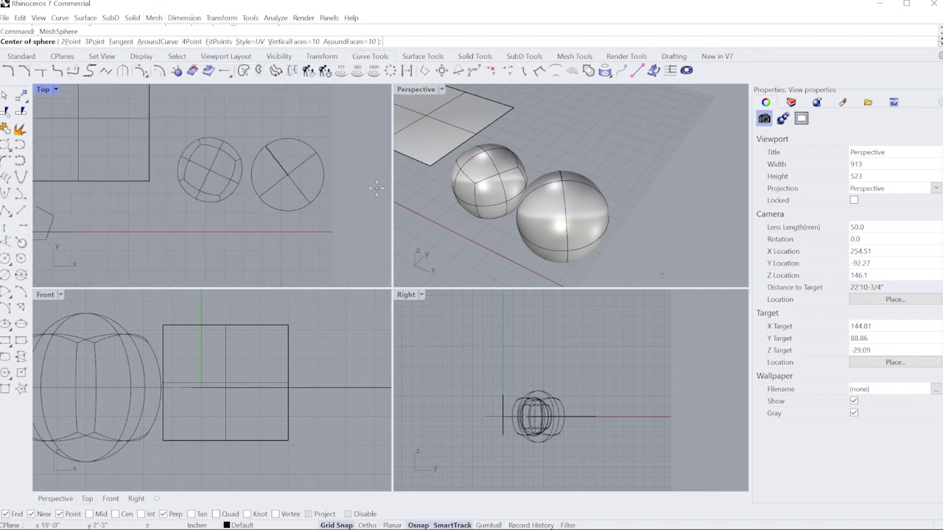
click(348, 176)
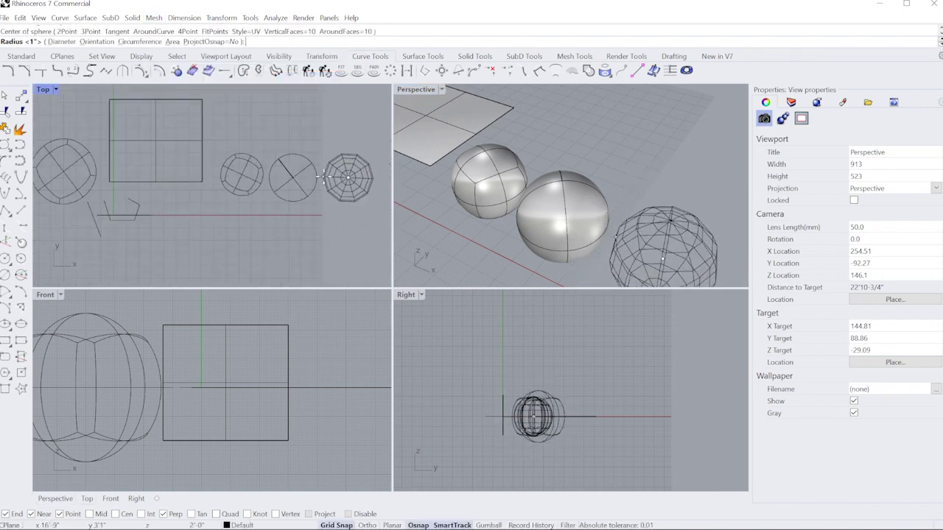
click(372, 177)
- Maximize the Perspective view and examine the mesh sphere's faces up close beside the solid sphere
double_click(423, 90)
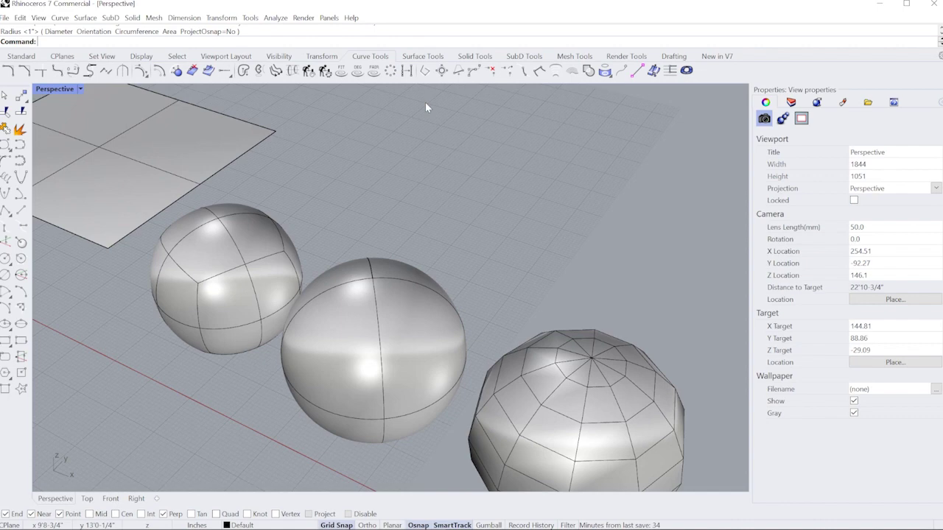
right_drag(427, 106, 524, 274)
scroll(523, 274, up, 4)
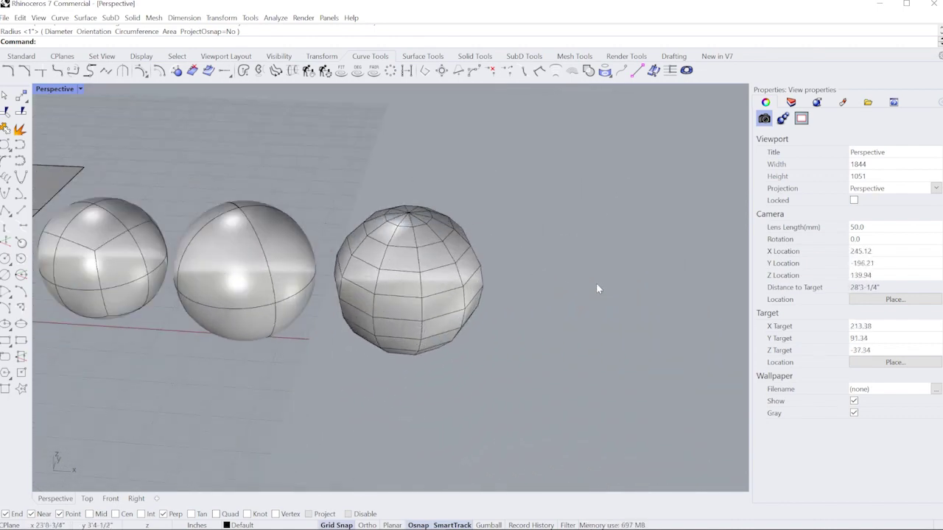
right_drag(597, 288, 331, 257)
scroll(257, 237, up, 5)
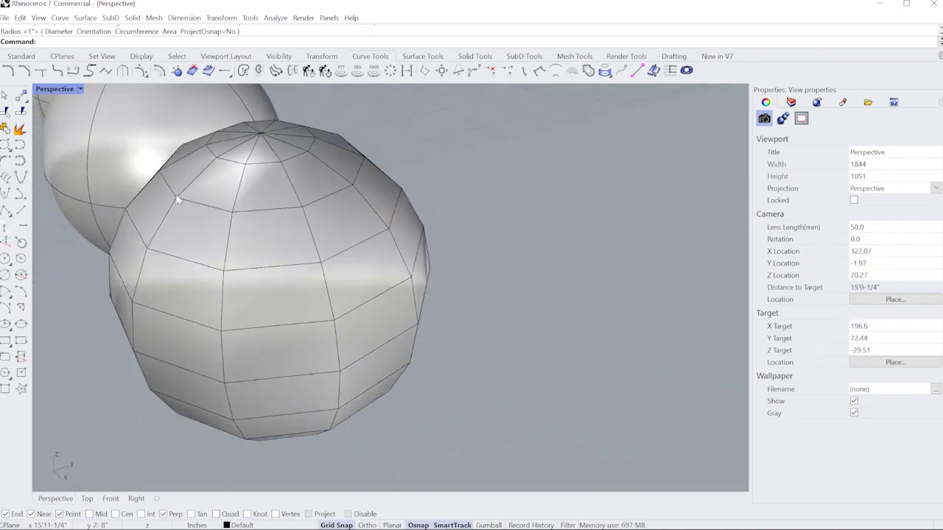
scroll(177, 199, down, 5)
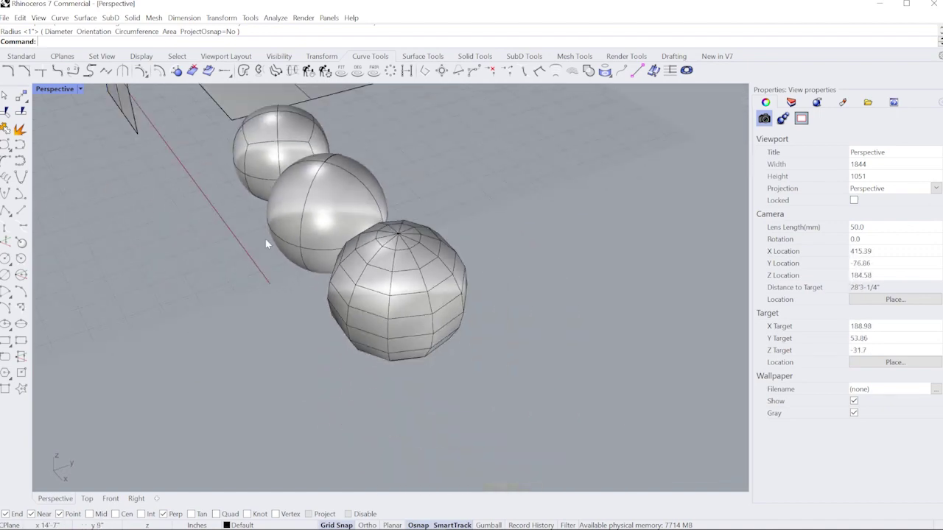
- Examine the whole scene from several angles, comparing the SubD, solid and mesh spheres with the planes
right_drag(267, 244, 484, 235)
scroll(501, 273, down, 4)
scroll(383, 278, up, 3)
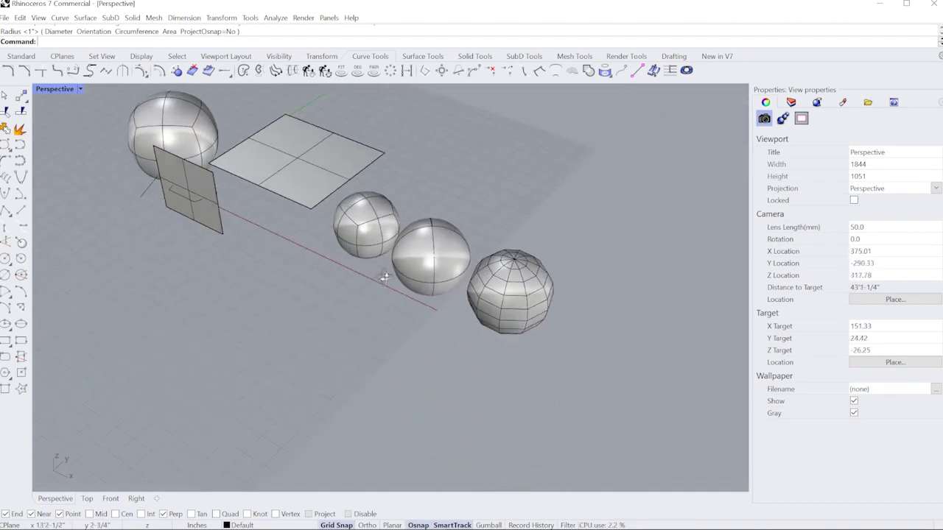
scroll(383, 278, down, 3)
right_drag(327, 241, 452, 271)
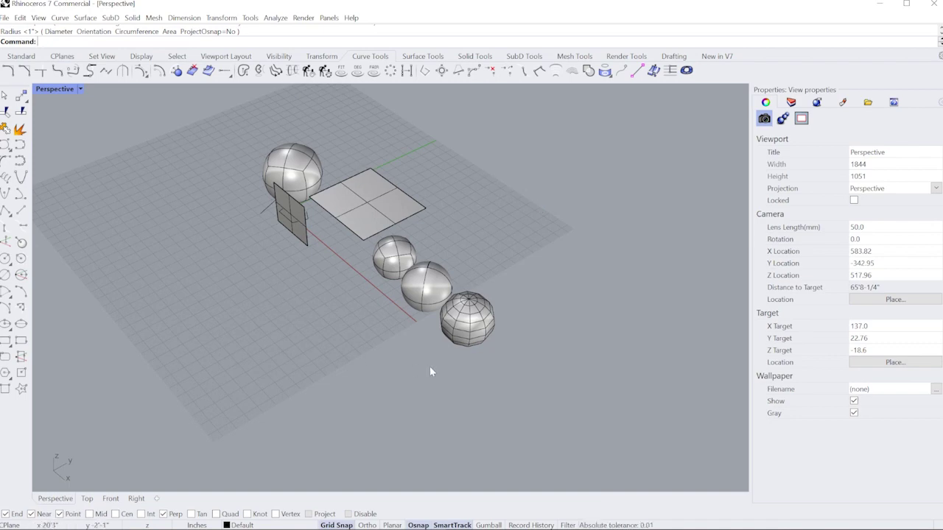
right_drag(298, 156, 256, 232)
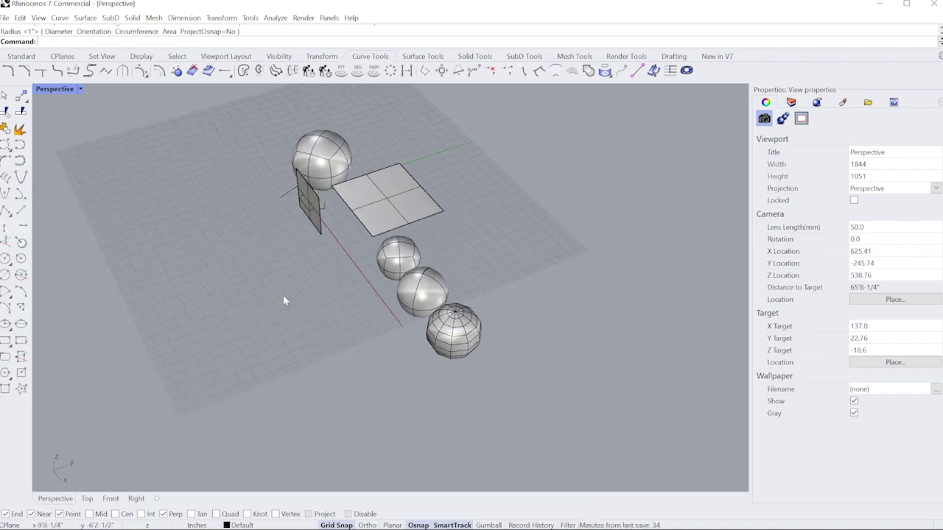
right_drag(284, 300, 418, 228)
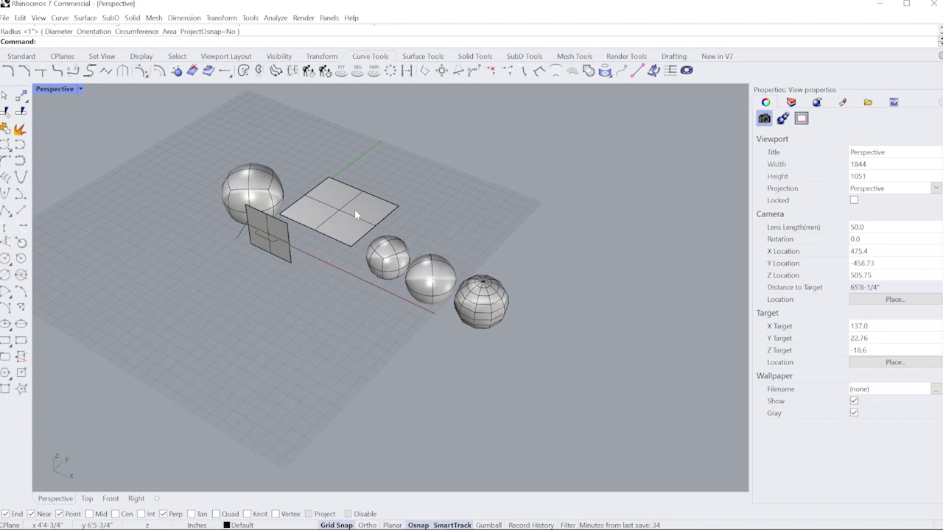